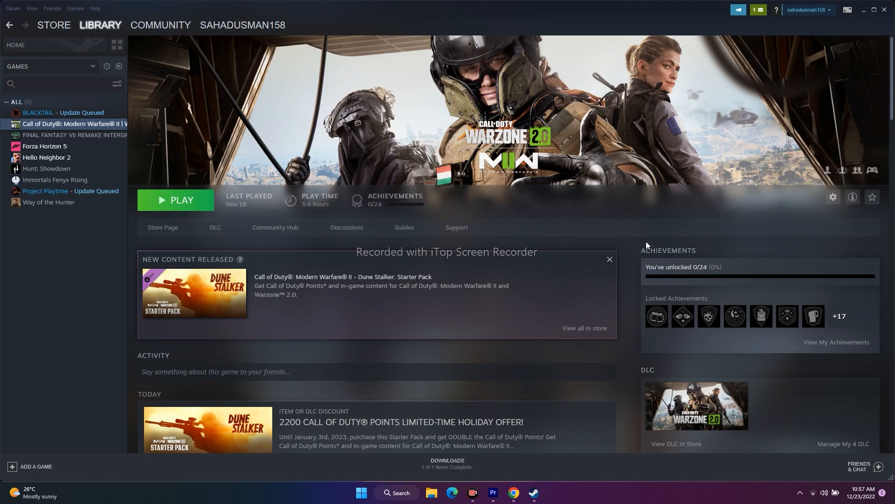
- Open Device Manager and expand Display adapters to identify the installed graphics card
{"action": "left_click", "coordinate": [862, 11]}
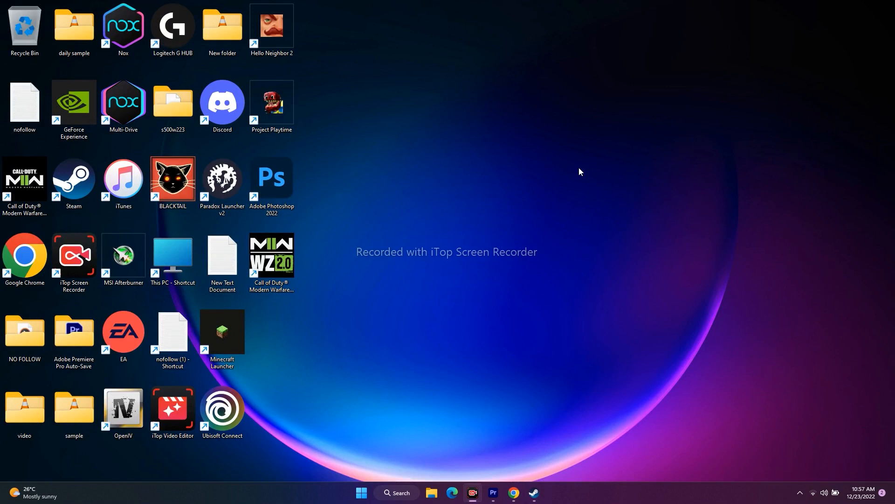
{"action": "right_click", "coordinate": [363, 492]}
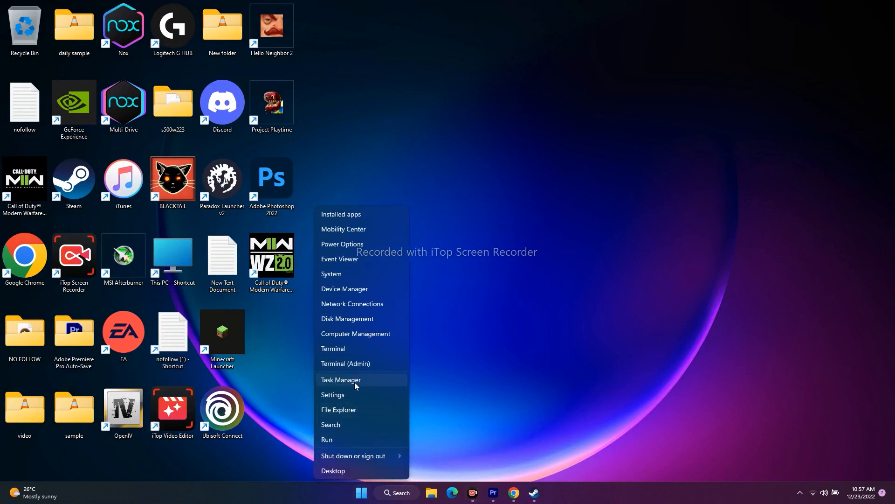
{"action": "left_click", "coordinate": [359, 288]}
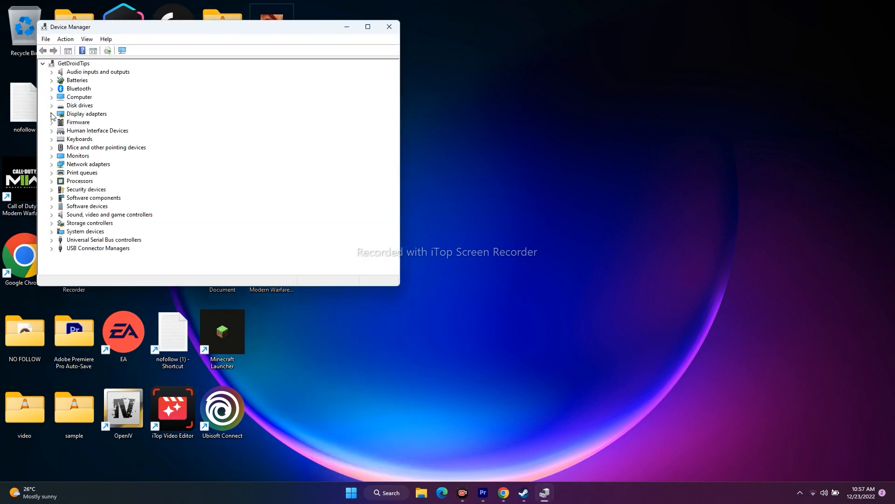
{"action": "left_click", "coordinate": [52, 115]}
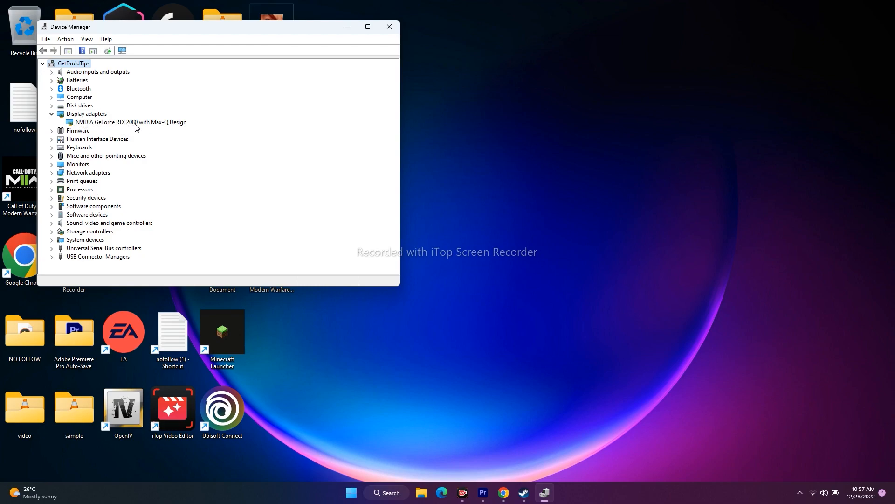
{"action": "left_click", "coordinate": [346, 27]}
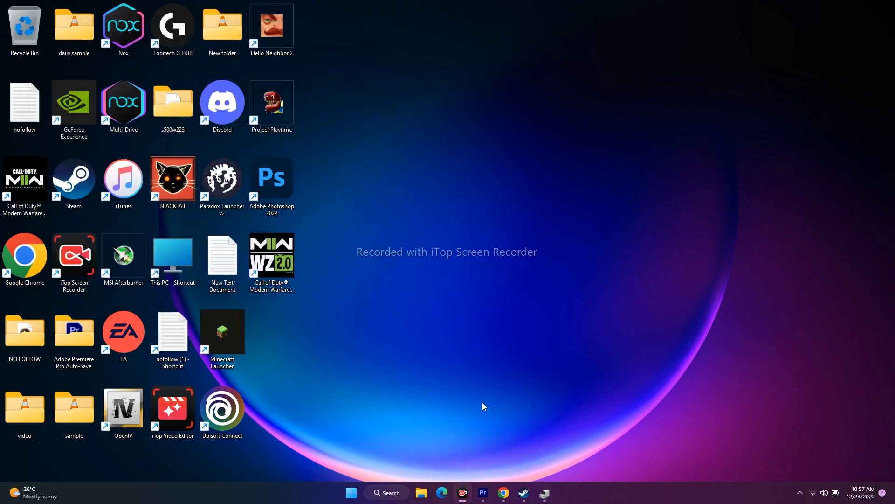
- Switch to Chrome and view the open NVIDIA Driver Downloads and AMD Drivers and Support pages, returning to the NVIDIA page
{"action": "left_click", "coordinate": [512, 491]}
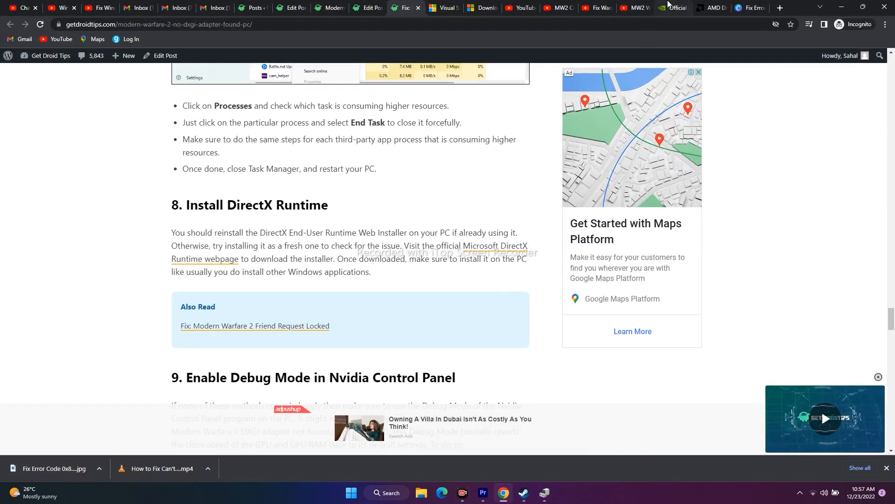
{"action": "left_click", "coordinate": [668, 6]}
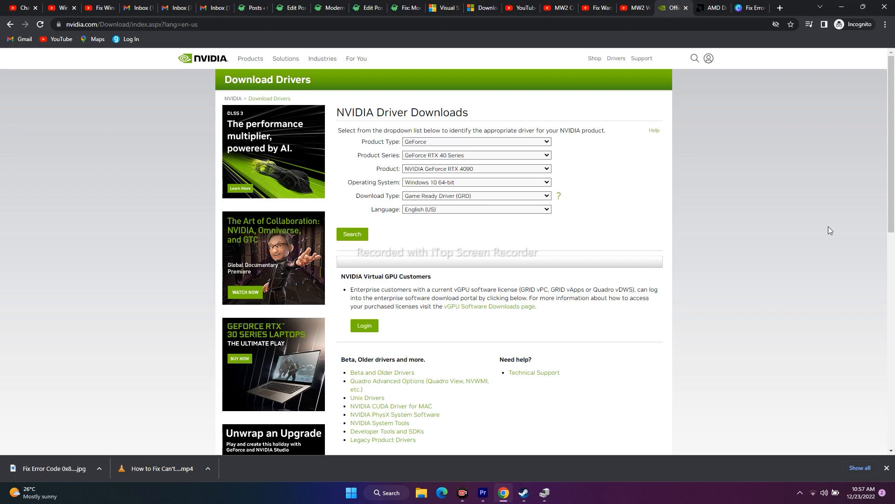
{"action": "key", "text": "ctrl+Tab"}
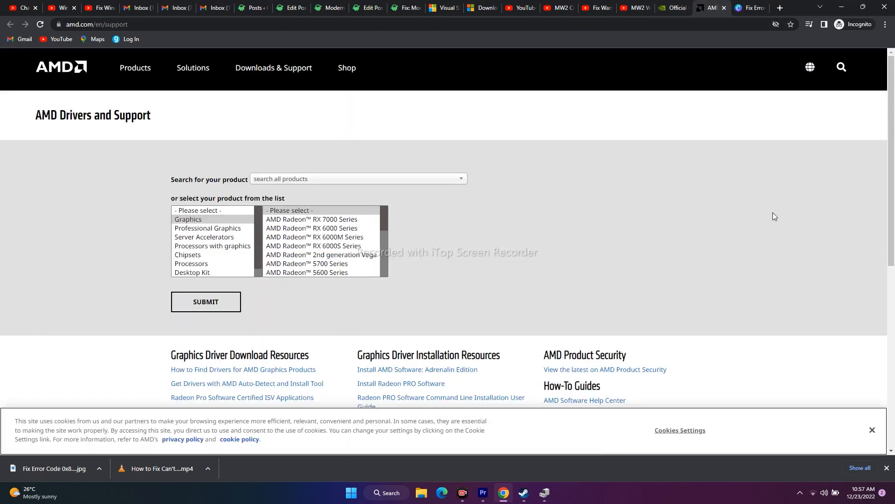
{"action": "key", "text": "ctrl+shift+Tab"}
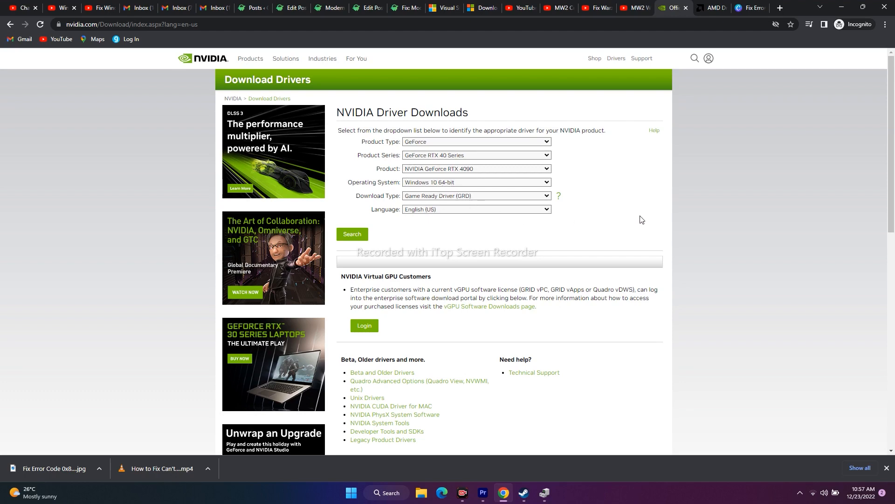
- Search for the NVIDIA driver with GeForce, GeForce RTX 40 Series, NVIDIA GeForce RTX 4090 and Windows 11 selected
{"action": "left_click", "coordinate": [447, 141]}
{"action": "left_click", "coordinate": [447, 143]}
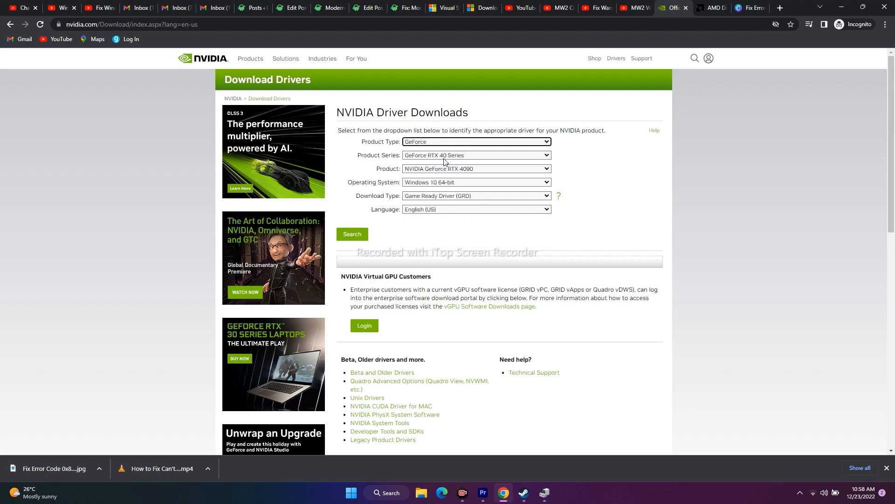
{"action": "left_click", "coordinate": [477, 158]}
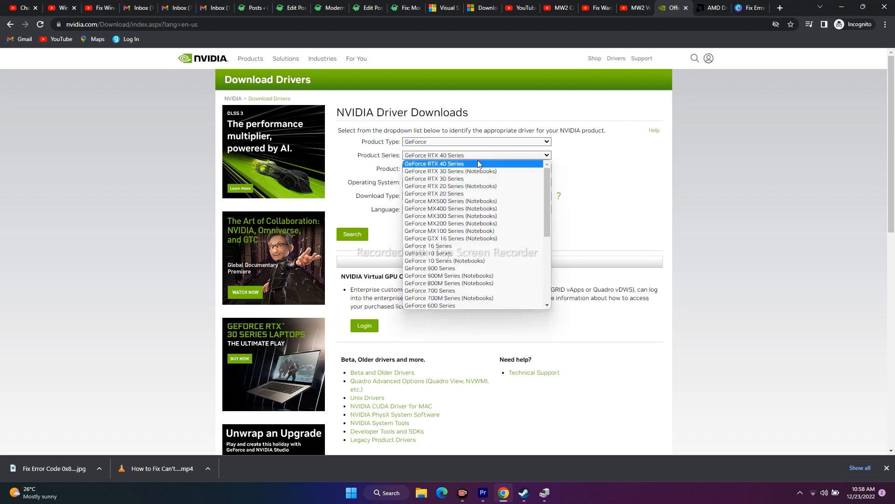
{"action": "left_click", "coordinate": [478, 163]}
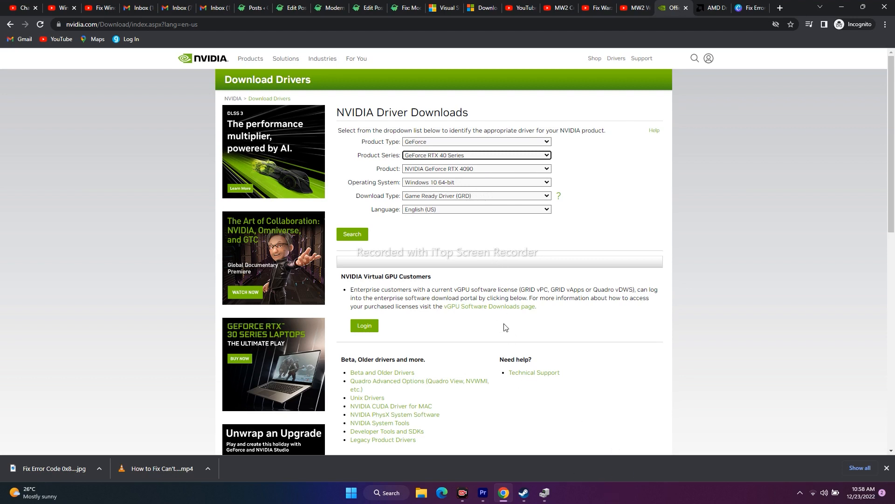
{"action": "left_click", "coordinate": [471, 184]}
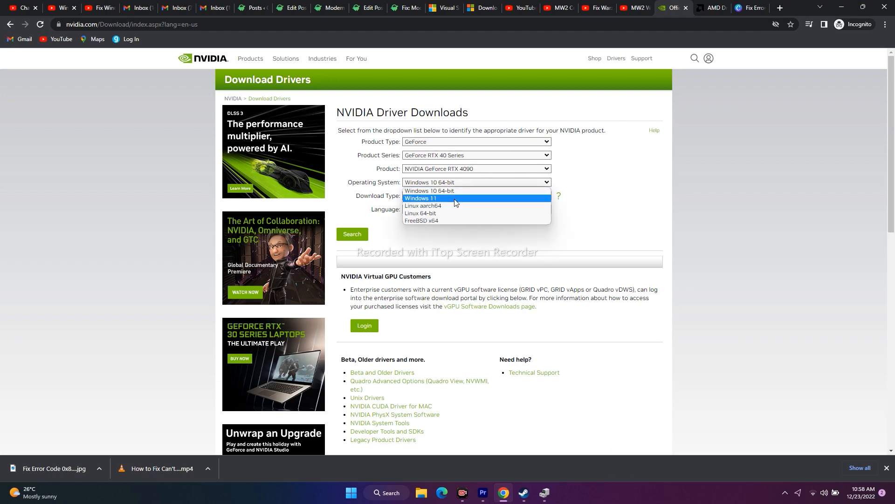
{"action": "left_click", "coordinate": [462, 197]}
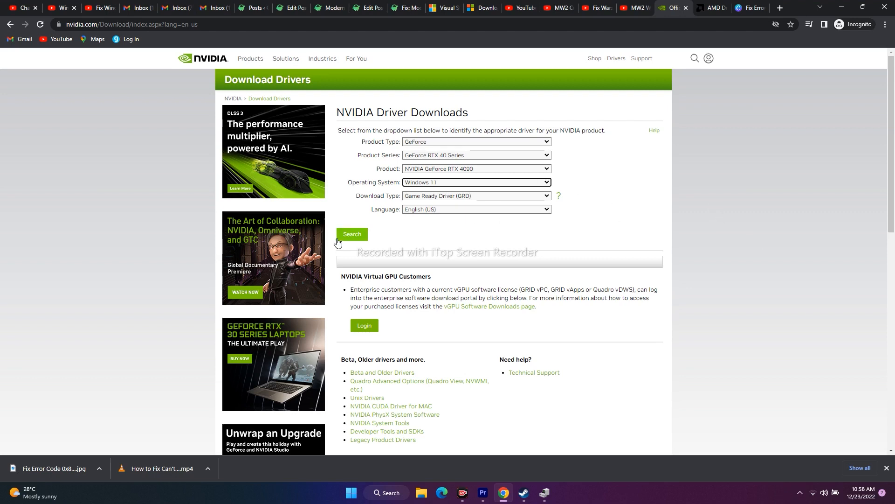
{"action": "left_click", "coordinate": [364, 239]}
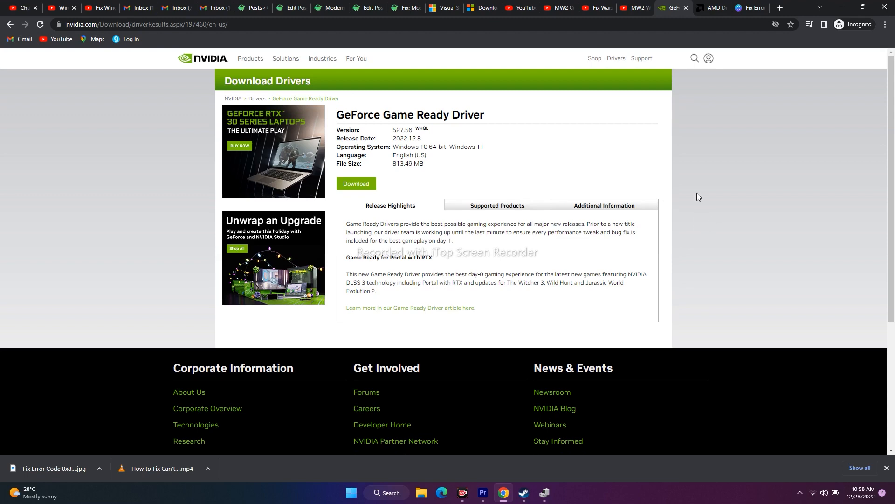
- On the AMD support page, select Radeon RX 7000 Series, RX 7900 Series and RX 7900 XT, and submit the product selection
{"action": "left_click", "coordinate": [709, 8]}
{"action": "scroll", "coordinate": [670, 225], "scroll_direction": "down", "scroll_amount": 1}
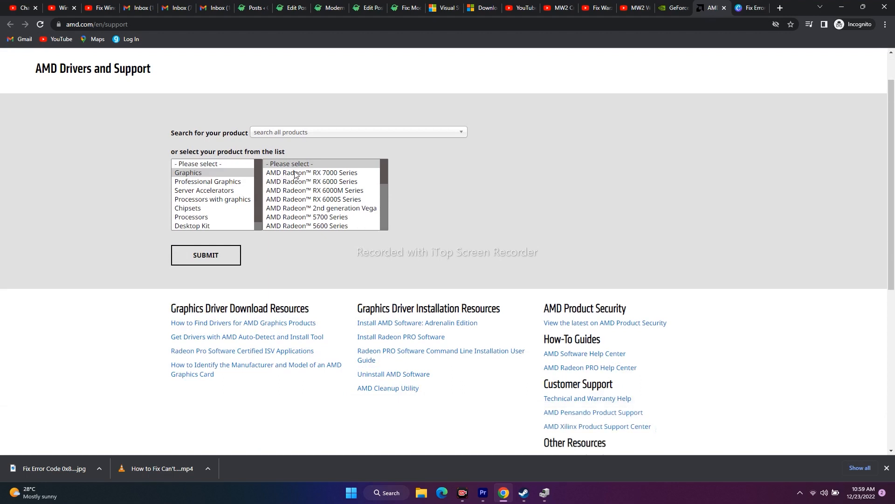
{"action": "left_click", "coordinate": [296, 174]}
{"action": "left_click", "coordinate": [454, 173]}
{"action": "left_click", "coordinate": [523, 181]}
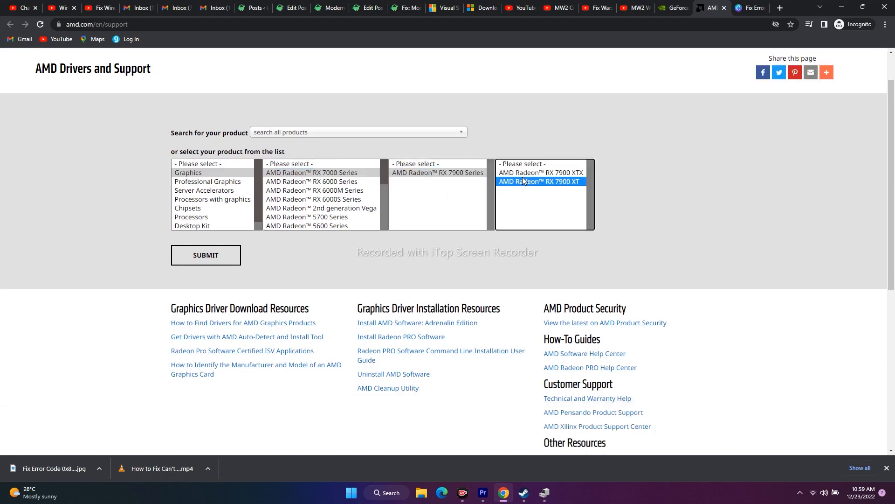
{"action": "left_click", "coordinate": [222, 260]}
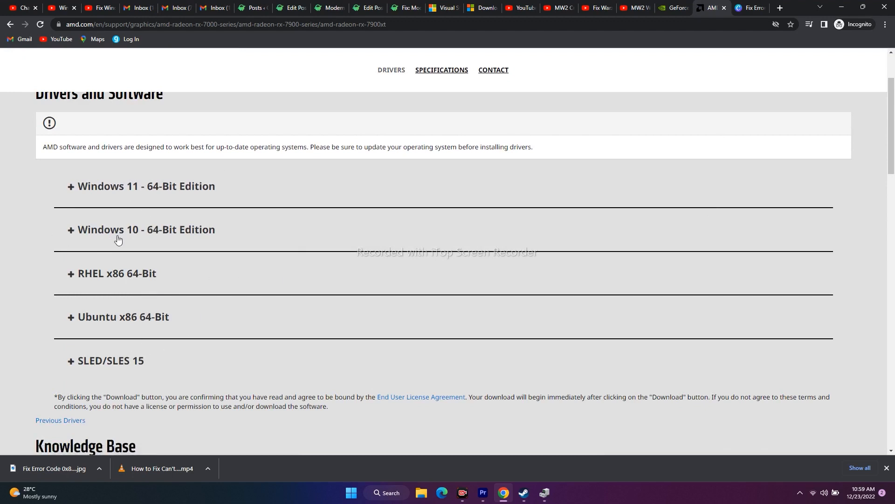
- Examine the Windows 11 and Windows 10 64-bit driver entries for the Radeon card, collapsing each one, and minimize the browser
{"action": "left_click", "coordinate": [71, 187]}
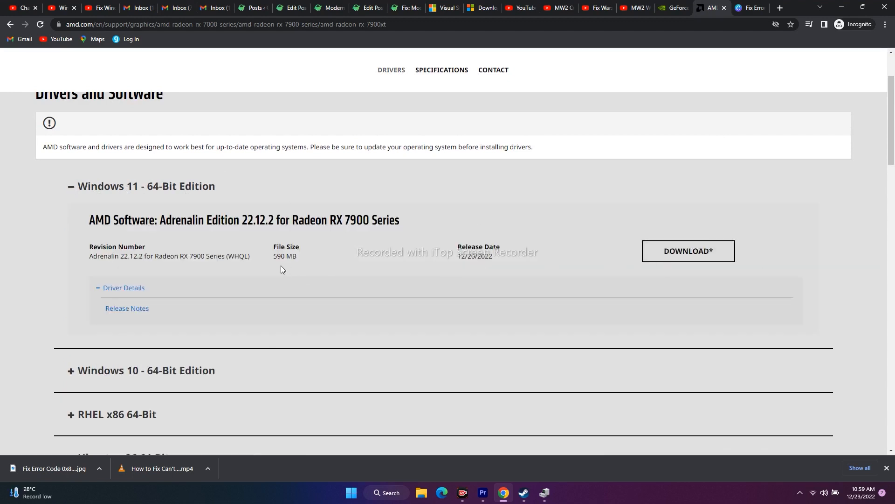
{"action": "left_click", "coordinate": [71, 189]}
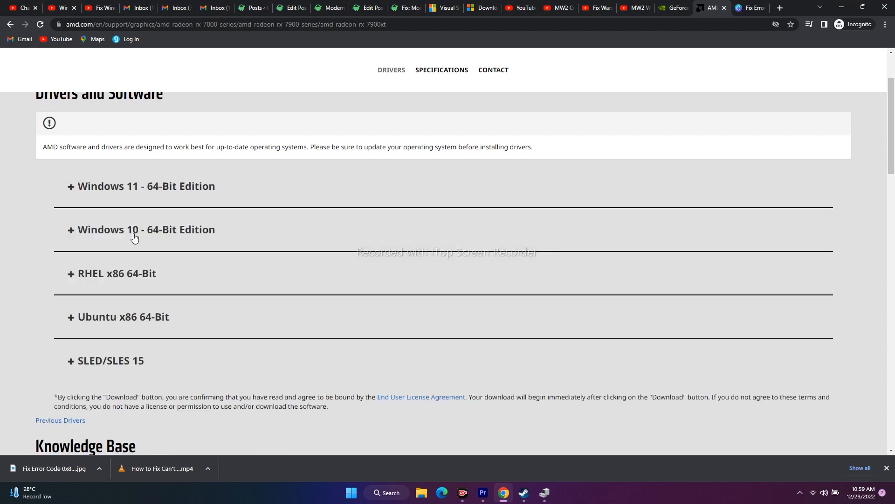
{"action": "left_click", "coordinate": [72, 231]}
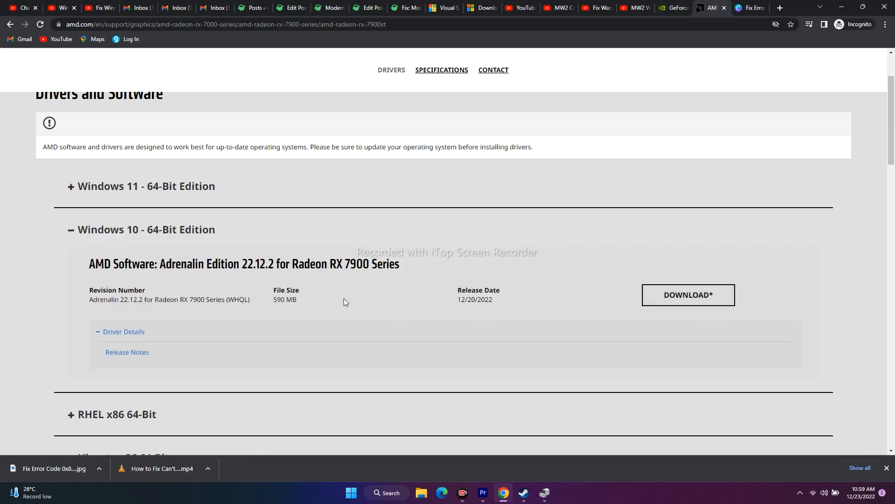
{"action": "left_click", "coordinate": [71, 230]}
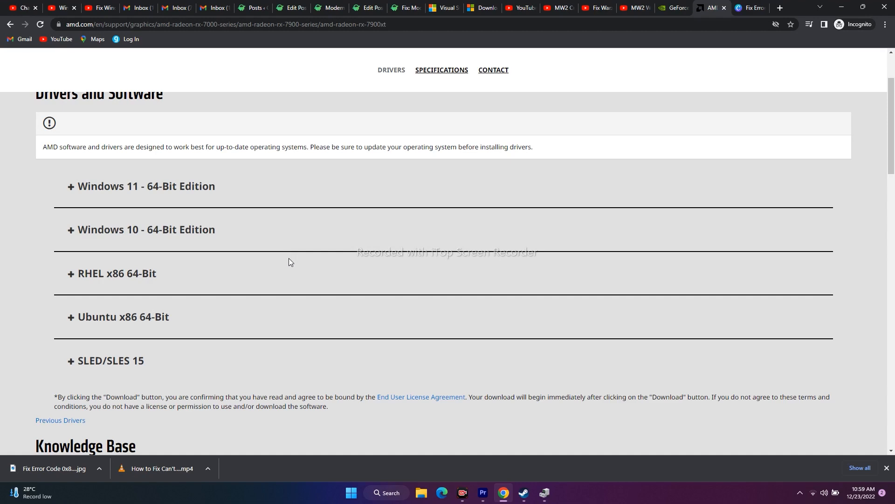
{"action": "left_click", "coordinate": [842, 6]}
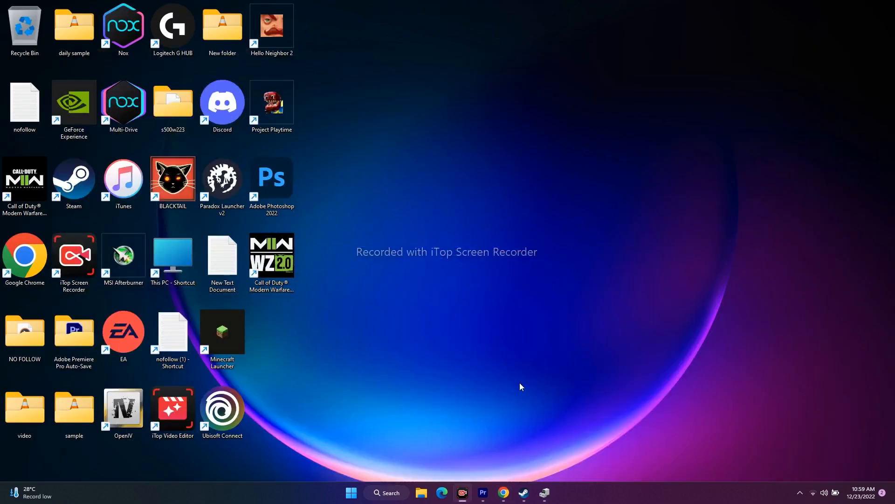
- In Steam, set the automatic updates of Call of Duty: Modern Warfare II to "Always keep this game updated" and close its properties
{"action": "left_click", "coordinate": [524, 493]}
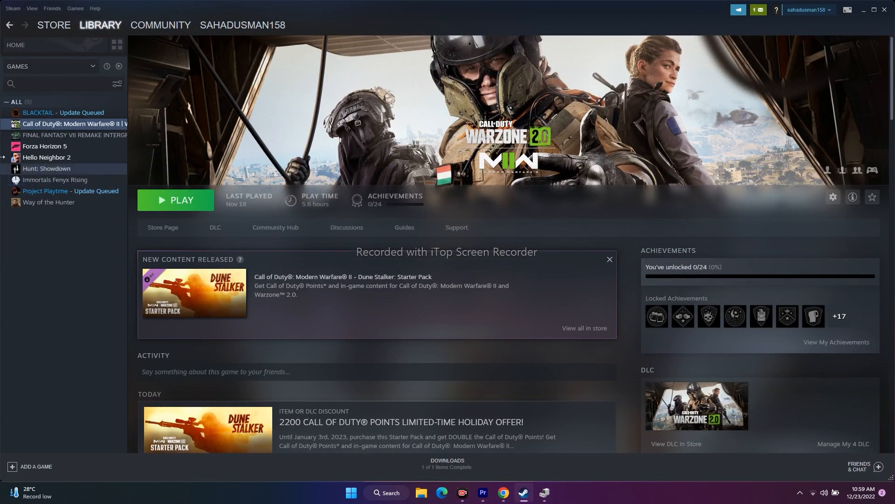
{"action": "right_click", "coordinate": [43, 122]}
{"action": "left_click", "coordinate": [57, 179]}
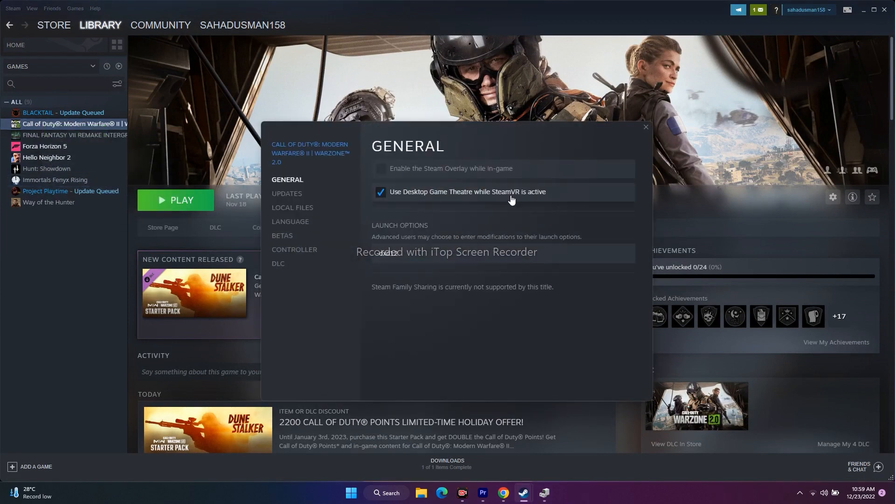
{"action": "left_click", "coordinate": [296, 197]}
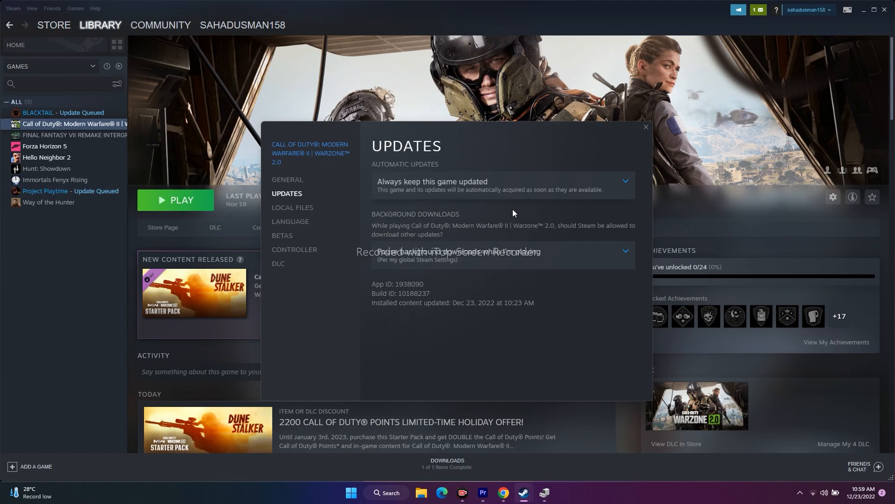
{"action": "left_click", "coordinate": [488, 188]}
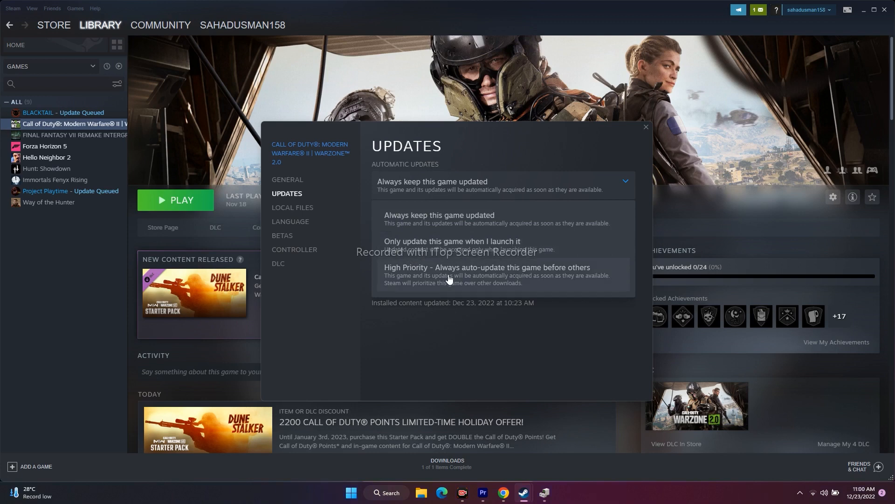
{"action": "left_click", "coordinate": [501, 226]}
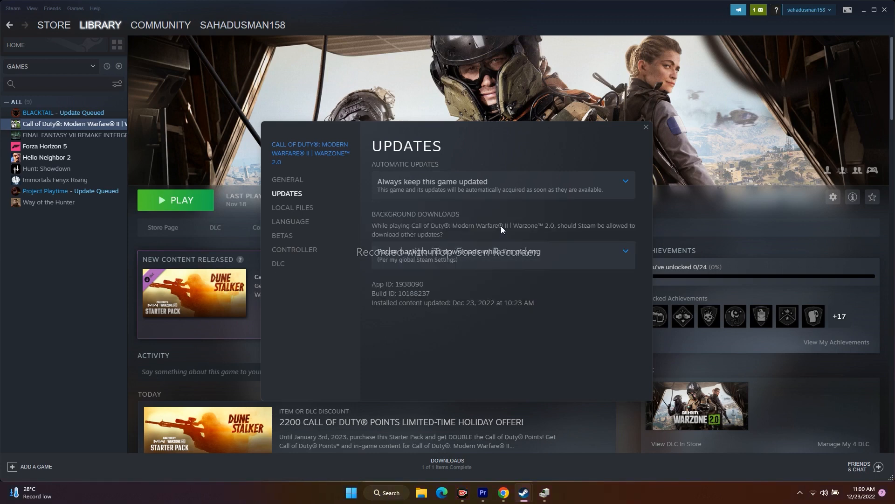
{"action": "left_click", "coordinate": [646, 132]}
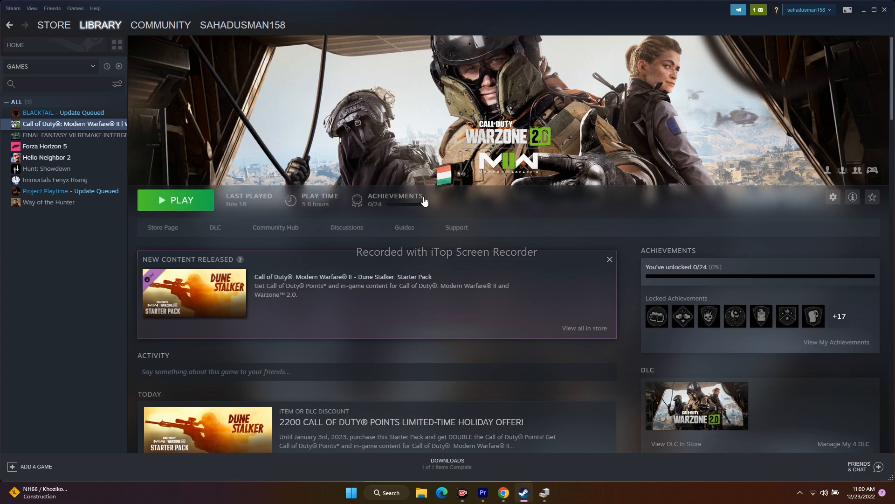
- View the file integrity verification option in the Local Files properties of Call of Duty: Modern Warfare II, and minimize Steam
{"action": "right_click", "coordinate": [51, 126]}
{"action": "left_click", "coordinate": [76, 181]}
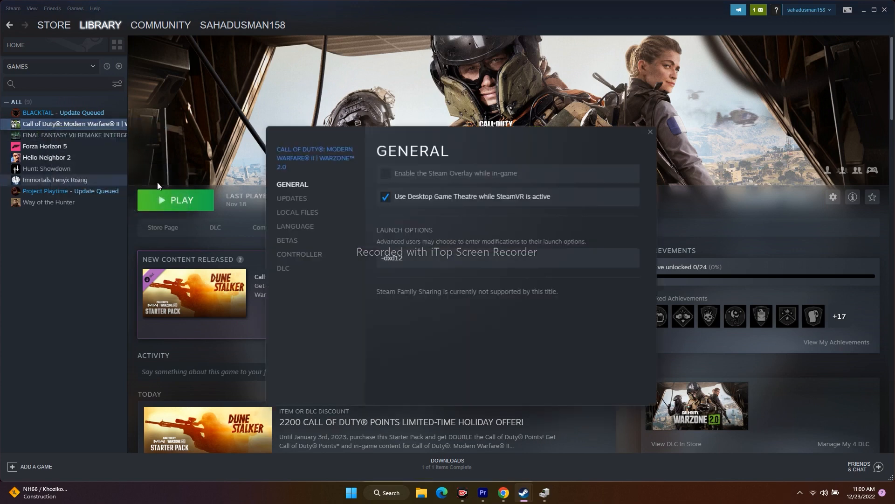
{"action": "left_click", "coordinate": [303, 213]}
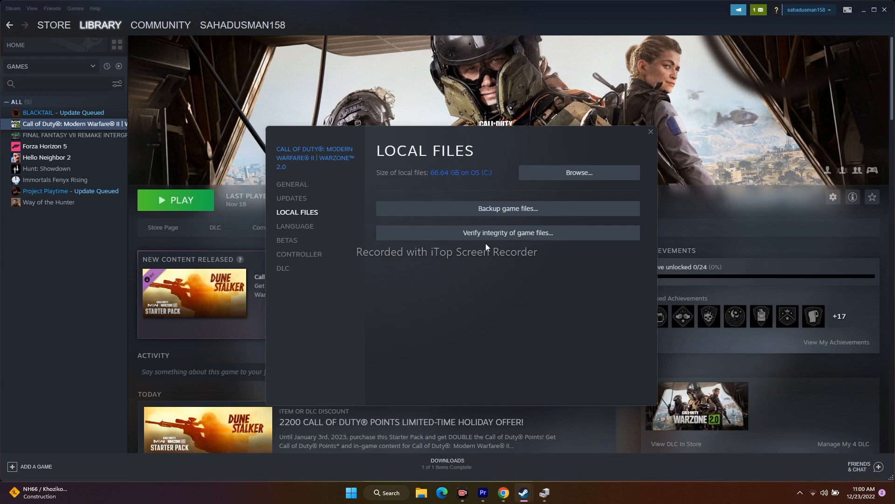
{"action": "left_click", "coordinate": [651, 132]}
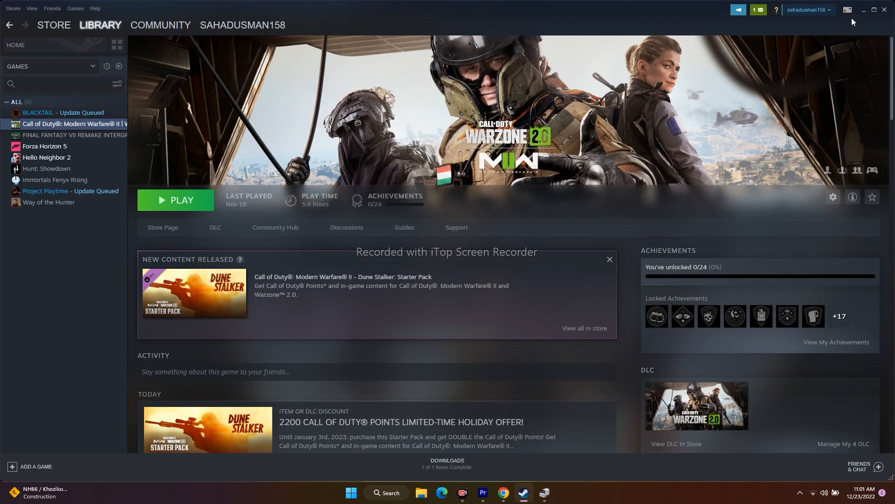
{"action": "left_click", "coordinate": [863, 11]}
- Open the Windows Update page in Windows Settings
{"action": "left_click", "coordinate": [395, 493]}
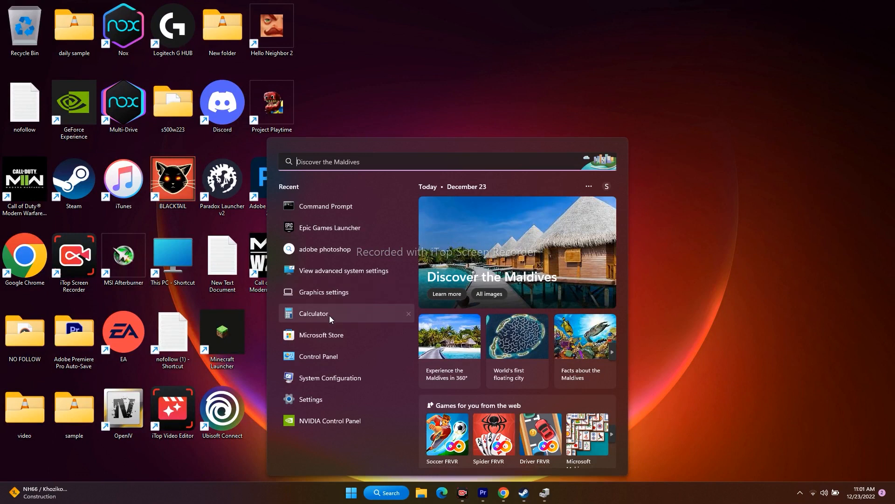
{"action": "left_click", "coordinate": [388, 400]}
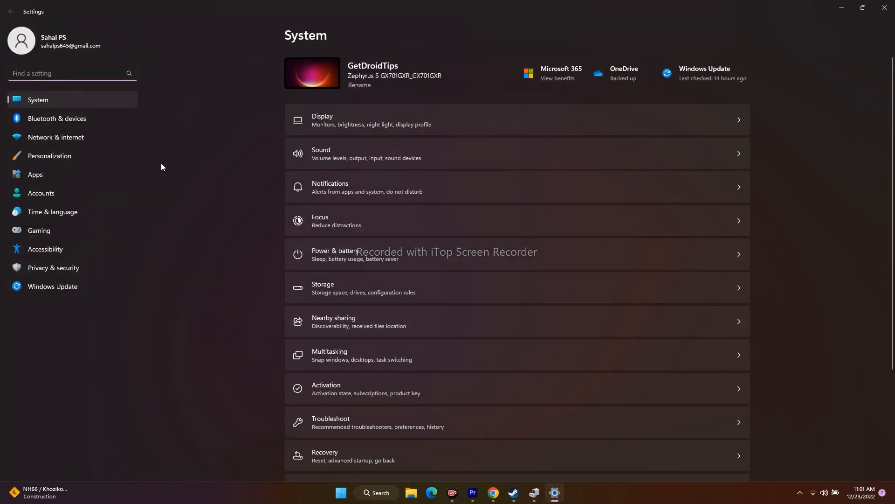
{"action": "left_click", "coordinate": [62, 288]}
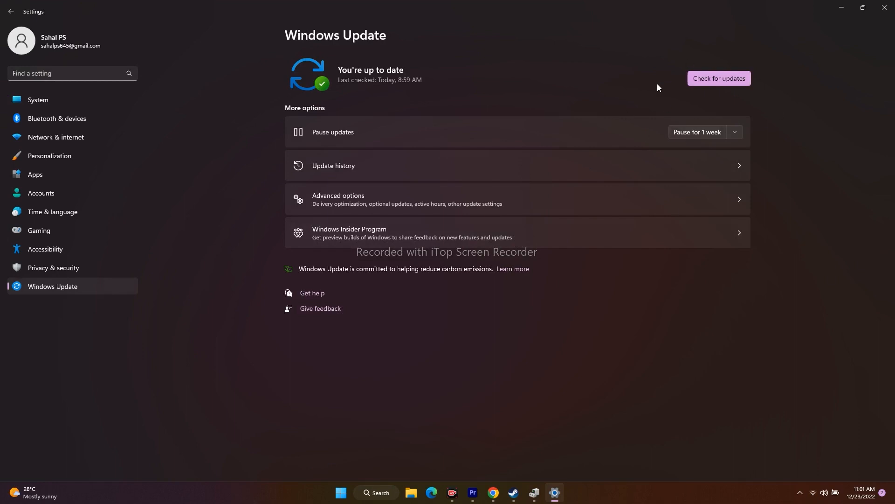
- Check for Windows updates and minimize Settings
{"action": "left_click", "coordinate": [709, 79]}
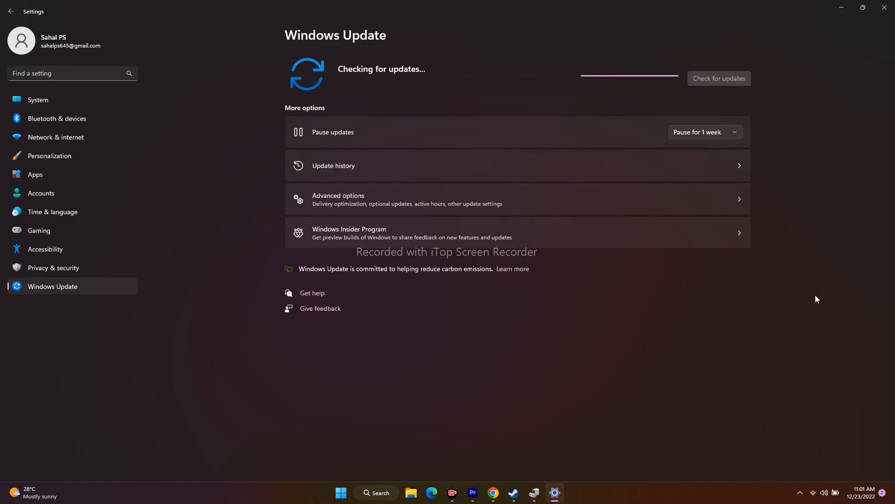
{"action": "left_click", "coordinate": [842, 7]}
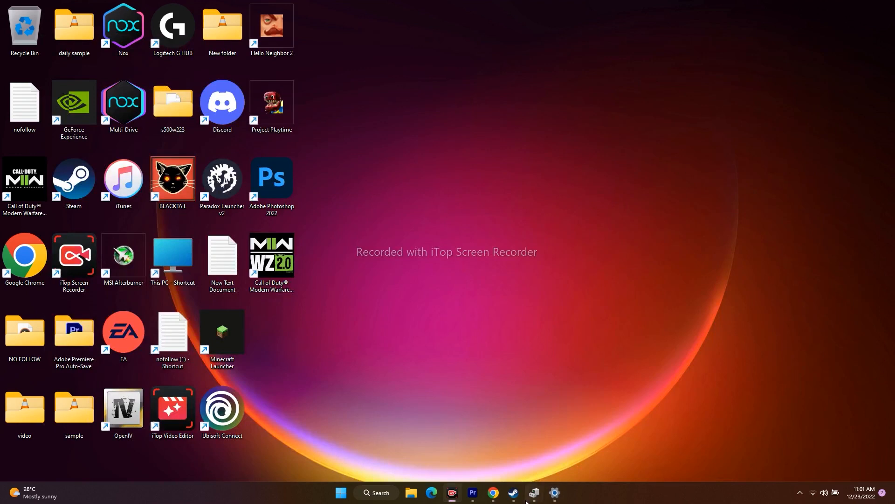
- Switch to Chrome and look over the Visual Studio home page and the DirectX End-User Runtime Web Installer page
{"action": "left_click", "coordinate": [514, 492]}
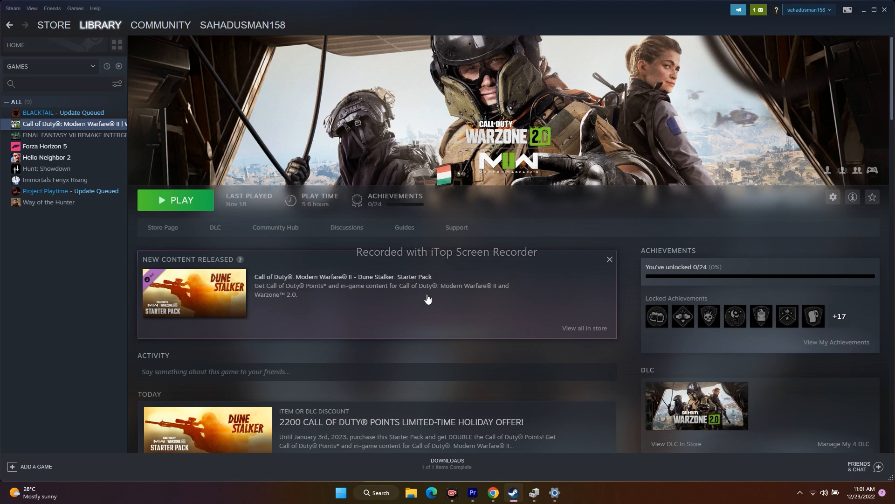
{"action": "left_click", "coordinate": [494, 492]}
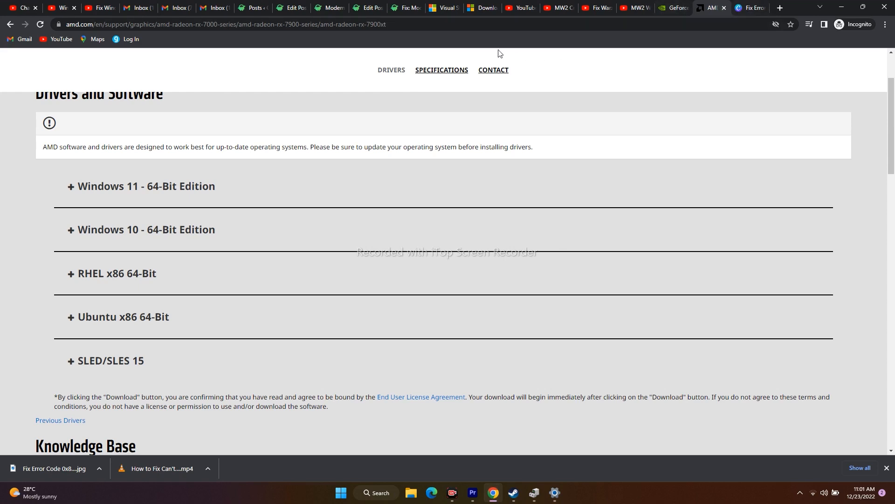
{"action": "left_click", "coordinate": [444, 8]}
{"action": "scroll", "coordinate": [667, 195], "scroll_direction": "down", "scroll_amount": 4}
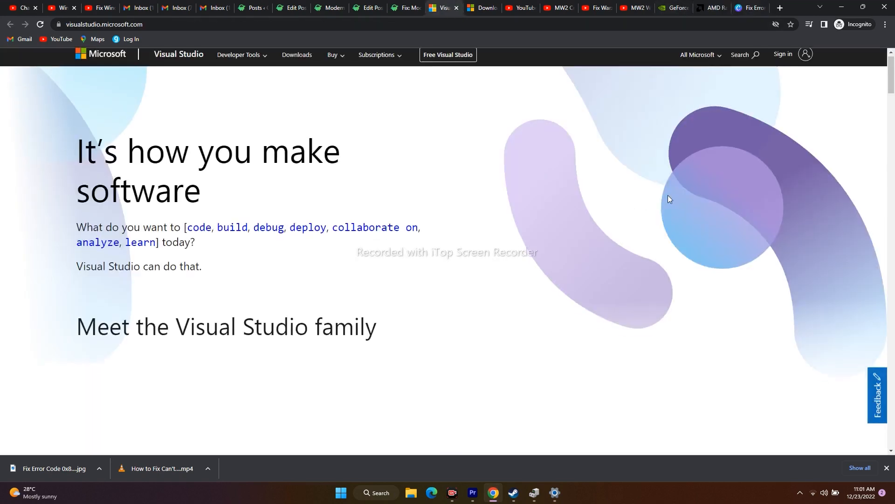
{"action": "scroll", "coordinate": [611, 186], "scroll_direction": "up", "scroll_amount": 3}
{"action": "left_click", "coordinate": [481, 8]}
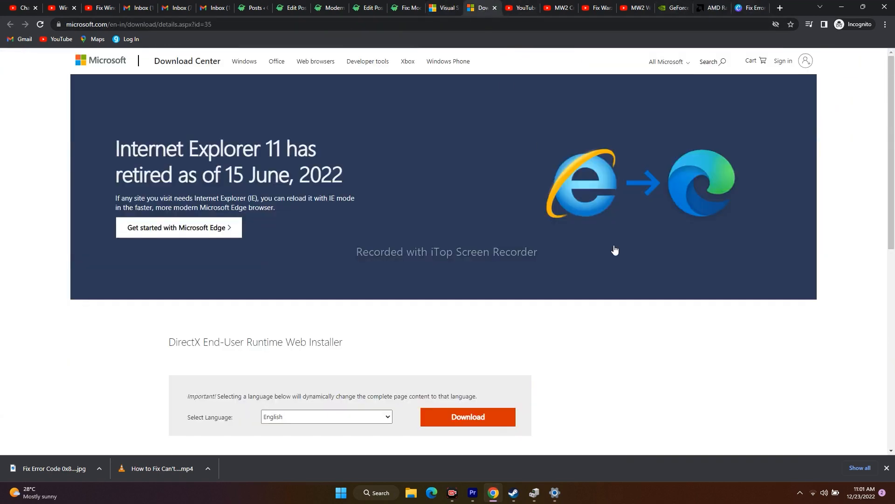
{"action": "scroll", "coordinate": [676, 225], "scroll_direction": "down", "scroll_amount": 4}
{"action": "scroll", "coordinate": [678, 225], "scroll_direction": "up", "scroll_amount": 6}
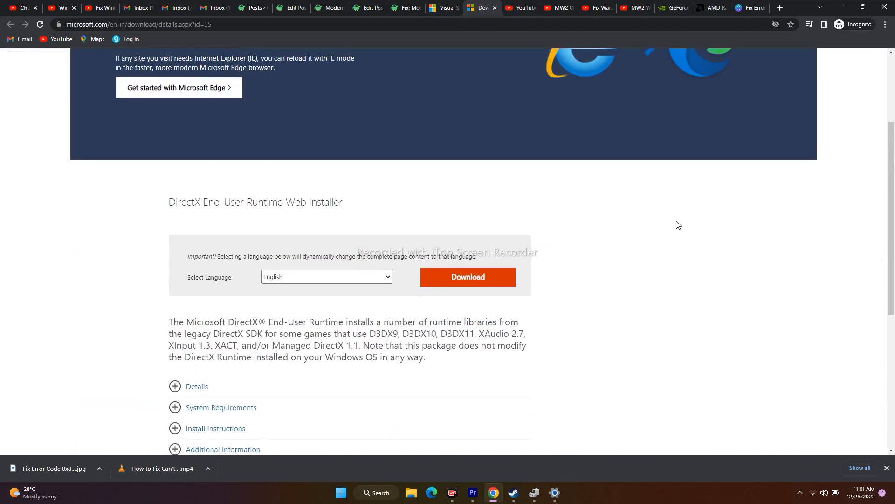
- Return to the Visual Studio home page and examine the download options of the Visual Studio family
{"action": "left_click", "coordinate": [445, 7]}
{"action": "scroll", "coordinate": [536, 220], "scroll_direction": "down", "scroll_amount": 10}
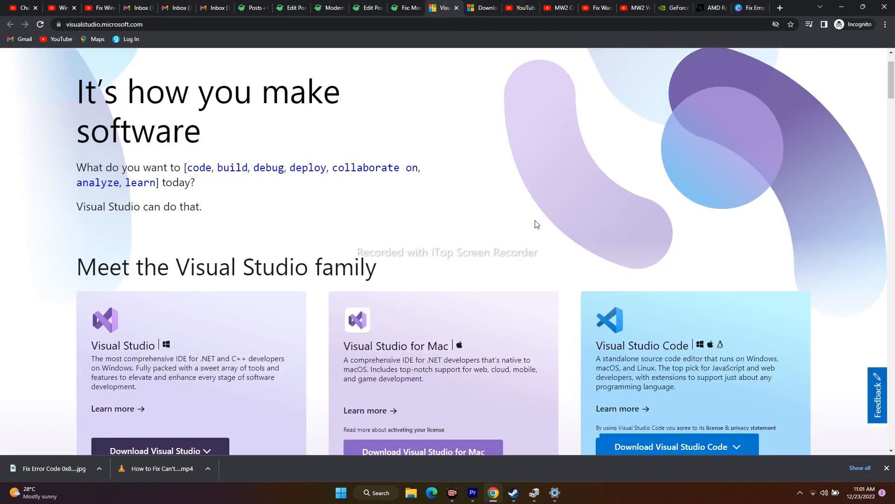
{"action": "scroll", "coordinate": [734, 302], "scroll_direction": "up", "scroll_amount": 7}
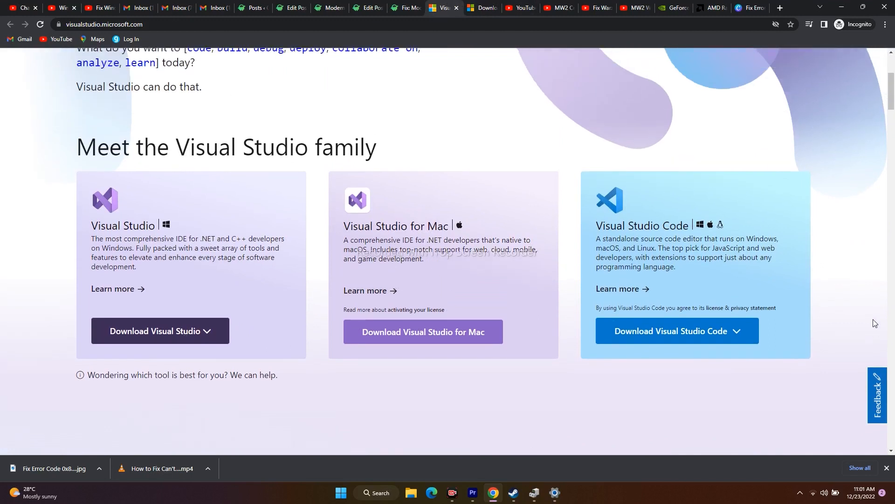
{"action": "scroll", "coordinate": [875, 322], "scroll_direction": "up", "scroll_amount": 3}
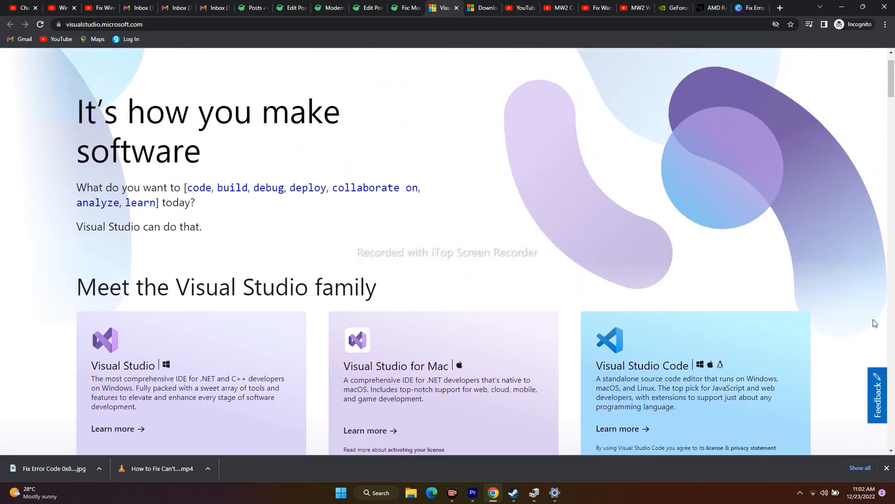
{"action": "scroll", "coordinate": [476, 255], "scroll_direction": "up", "scroll_amount": 1}
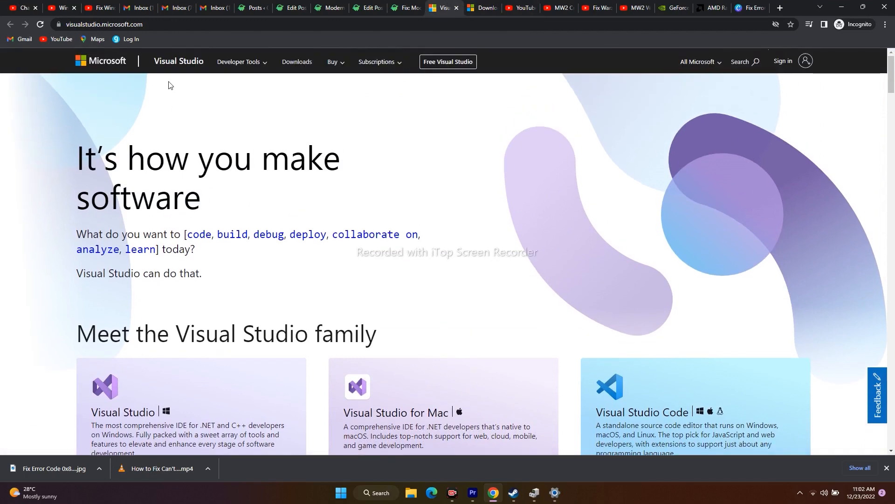
- Open Google in place of the Visual Studio page and search for "microsoft visual c++ download"
{"action": "left_click", "coordinate": [204, 24]}
{"action": "type", "text": "google"}
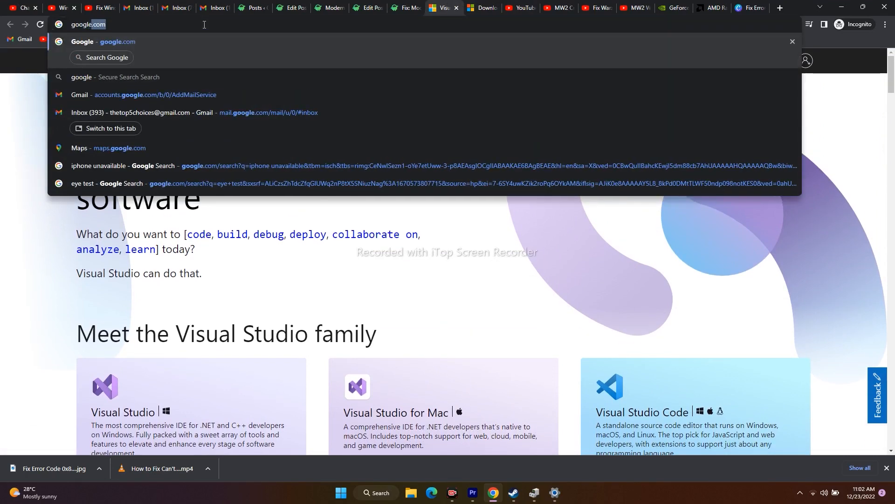
{"action": "key", "text": "Return"}
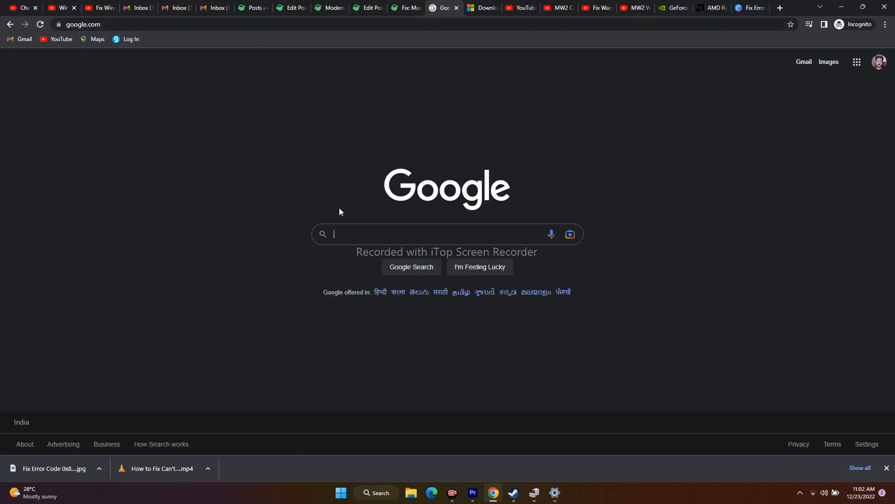
{"action": "left_click", "coordinate": [350, 234]}
{"action": "left_click", "coordinate": [384, 351]}
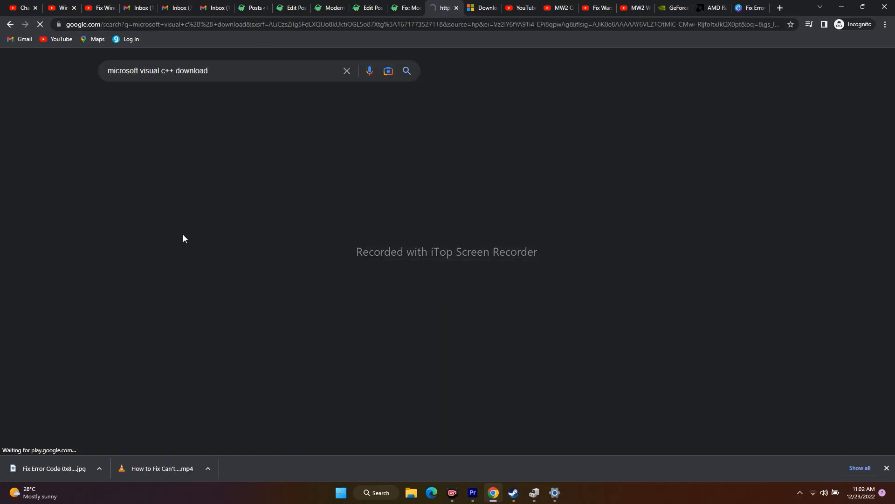
- Open the "Latest supported Visual C++ Redistributable downloads" result, view the Visual Studio 2015, 2017, 2019, and 2022 download table, and minimize the browser
{"action": "left_click", "coordinate": [196, 159]}
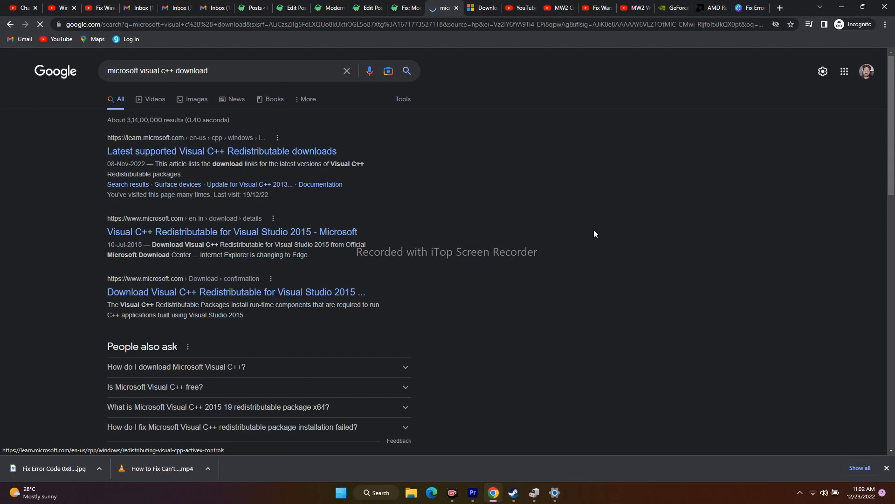
{"action": "scroll", "coordinate": [801, 209], "scroll_direction": "down", "scroll_amount": 3}
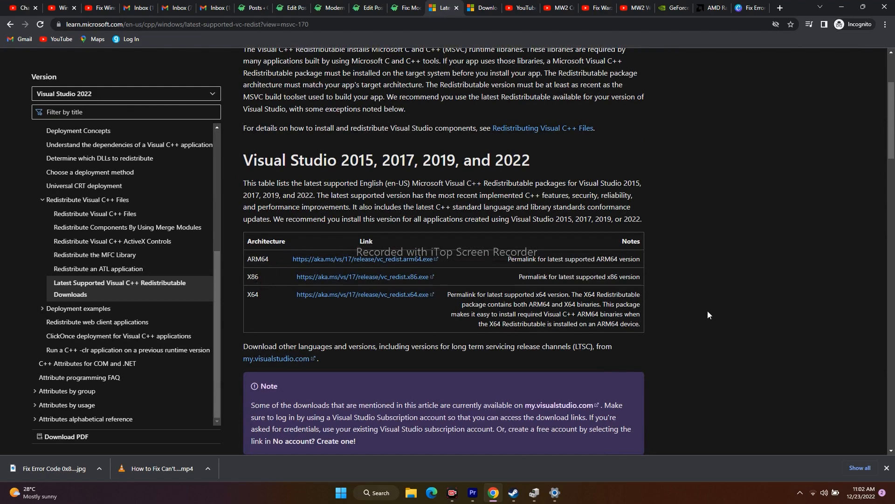
{"action": "left_click", "coordinate": [843, 7]}
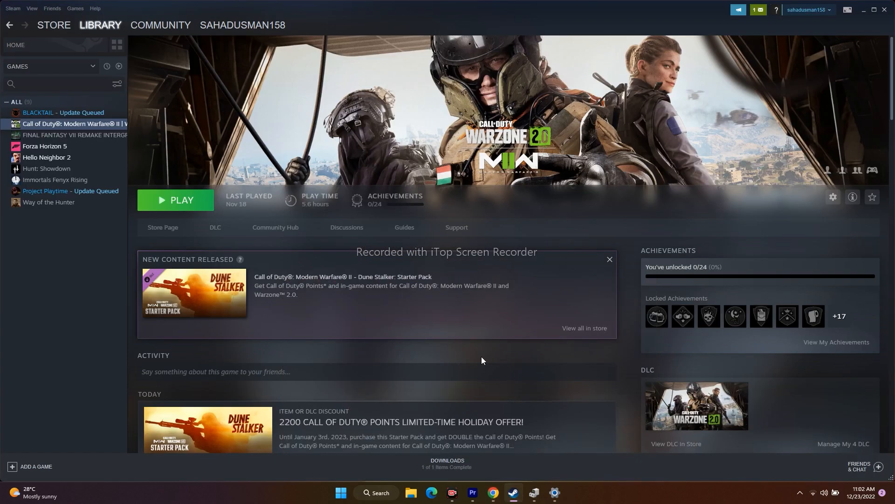
- Check the device specifications on the About page of the Windows System settings, and close Settings
{"action": "left_click", "coordinate": [374, 496]}
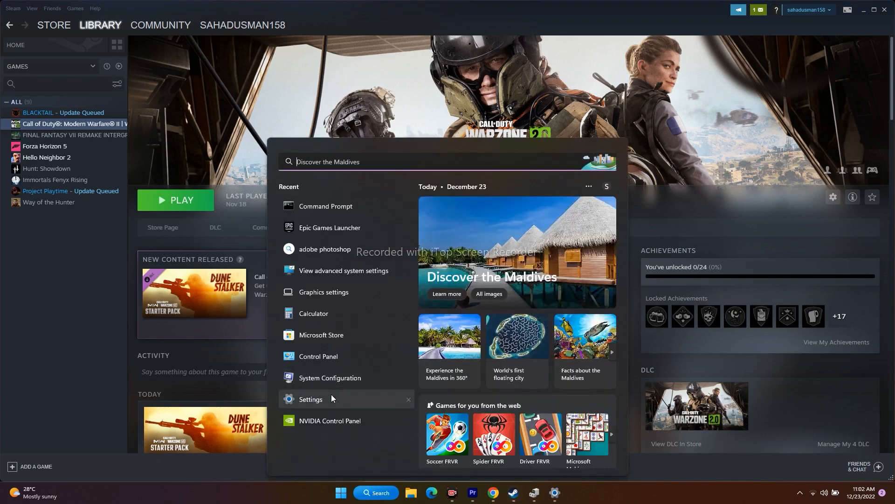
{"action": "left_click", "coordinate": [331, 394]}
{"action": "left_click", "coordinate": [38, 100]}
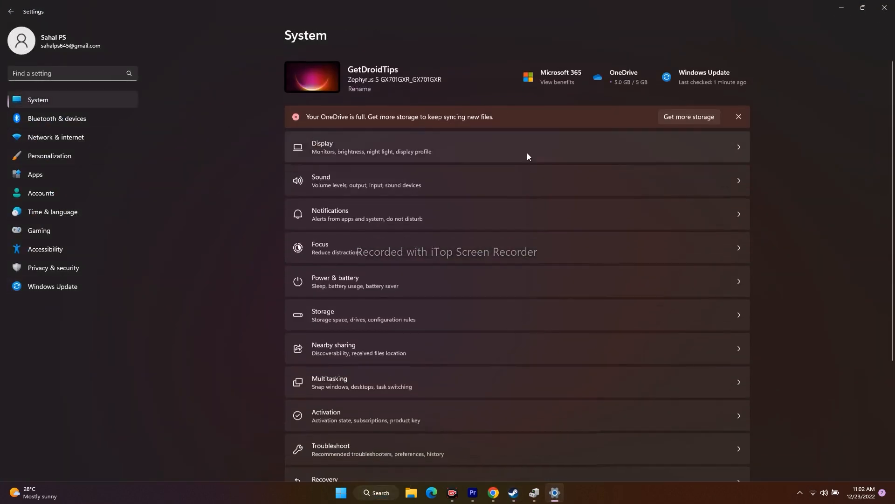
{"action": "scroll", "coordinate": [647, 405], "scroll_direction": "down", "scroll_amount": 5}
{"action": "left_click", "coordinate": [337, 437]}
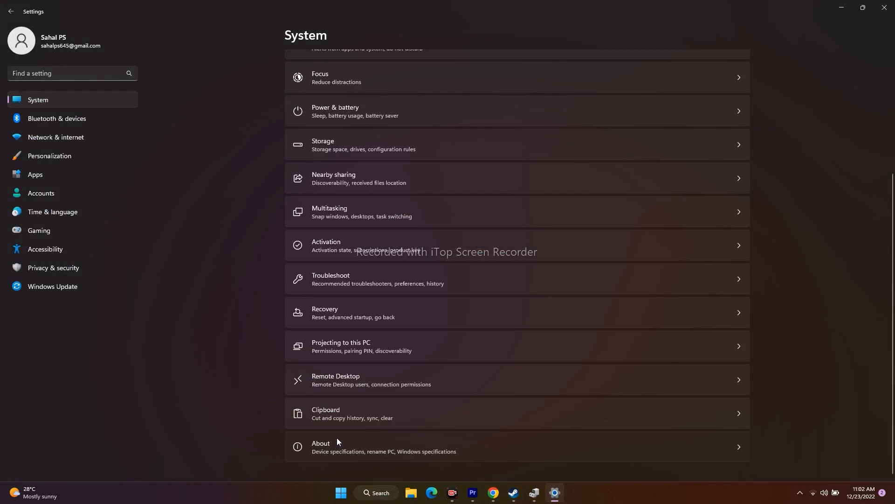
{"action": "left_click_drag", "start_coordinate": [367, 187], "coordinate": [437, 185]}
{"action": "left_click", "coordinate": [515, 183]}
{"action": "left_click", "coordinate": [885, 8]}
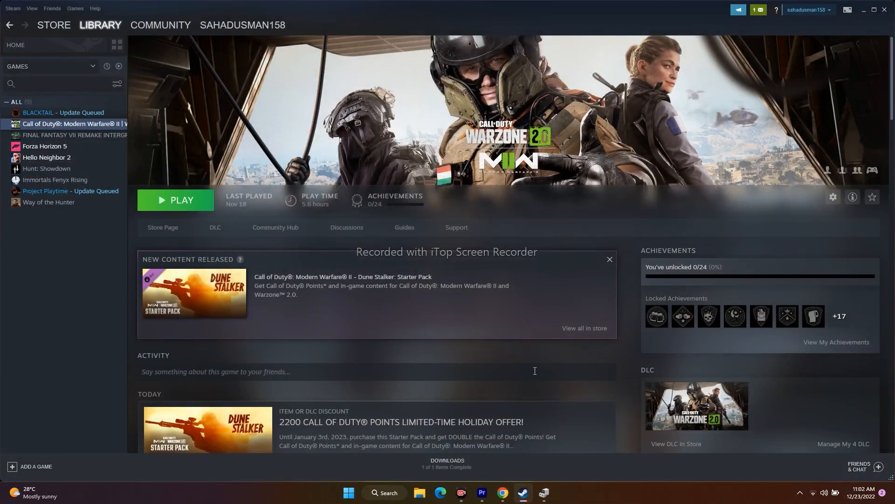
- Close Device Manager and minimize Steam
{"action": "left_click", "coordinate": [544, 492]}
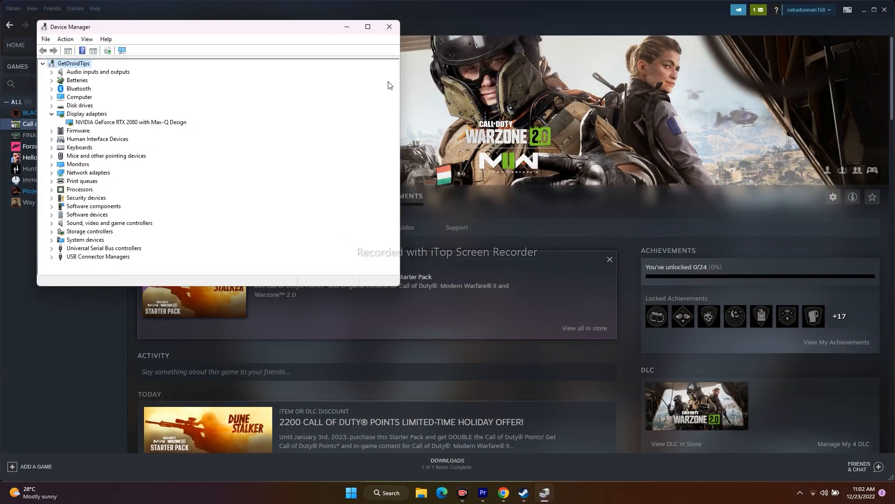
{"action": "left_click", "coordinate": [393, 29]}
{"action": "left_click", "coordinate": [864, 13]}
- Review the Visual C++ Redistributable download links by architecture in Chrome, switch briefly to Steam, and minimize it
{"action": "left_click", "coordinate": [514, 492]}
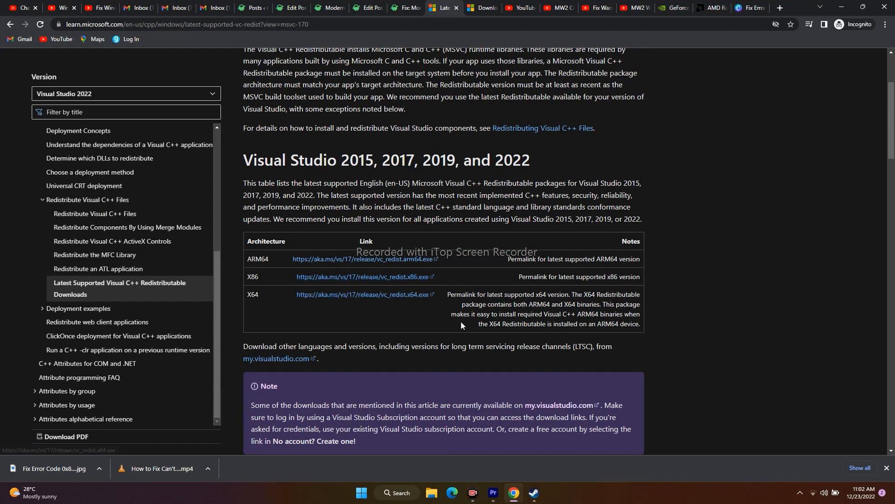
{"action": "left_click", "coordinate": [533, 493]}
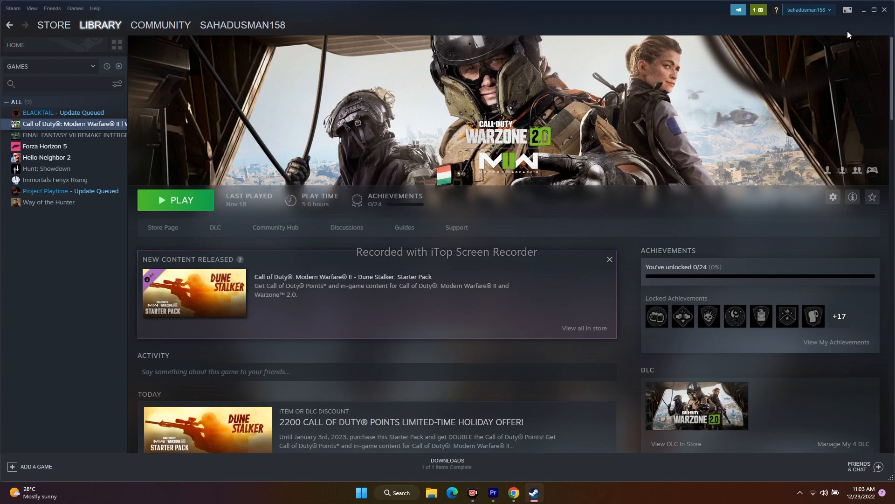
{"action": "left_click", "coordinate": [863, 10]}
- Review the download section and description on the DirectX End-User Runtime Web Installer page, and minimize the browser
{"action": "left_click", "coordinate": [476, 5]}
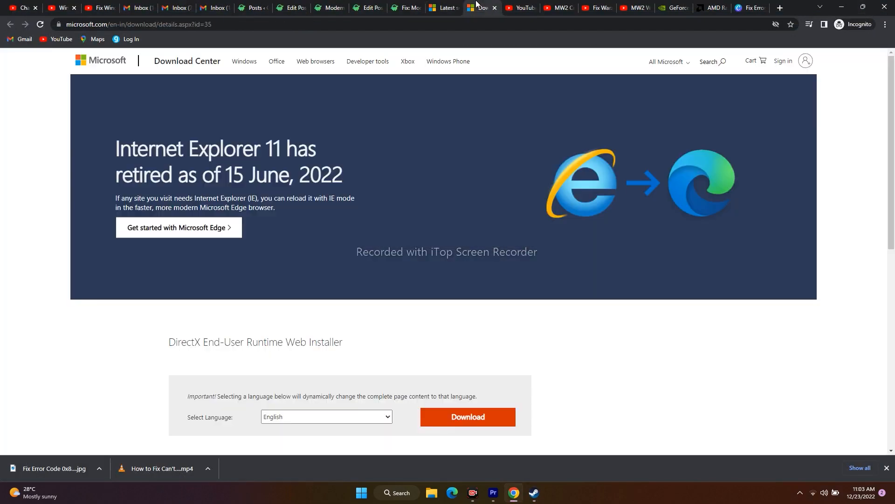
{"action": "scroll", "coordinate": [769, 261], "scroll_direction": "down", "scroll_amount": 7}
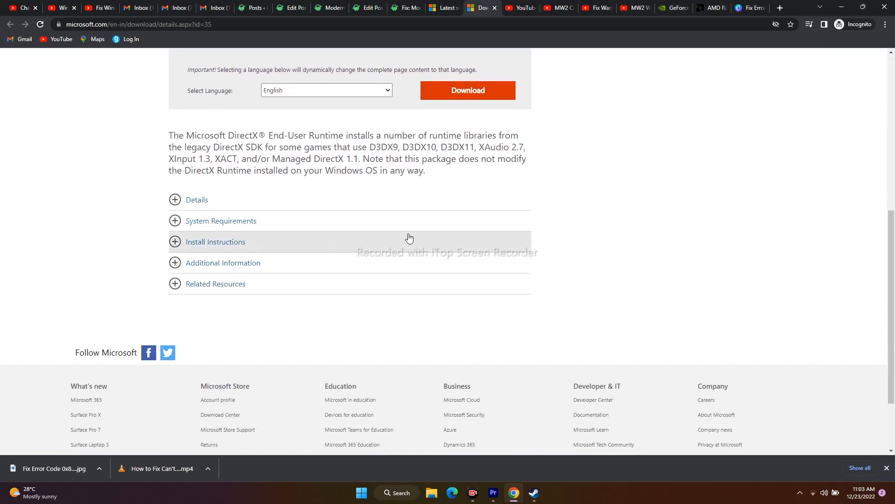
{"action": "scroll", "coordinate": [406, 246], "scroll_direction": "up", "scroll_amount": 4}
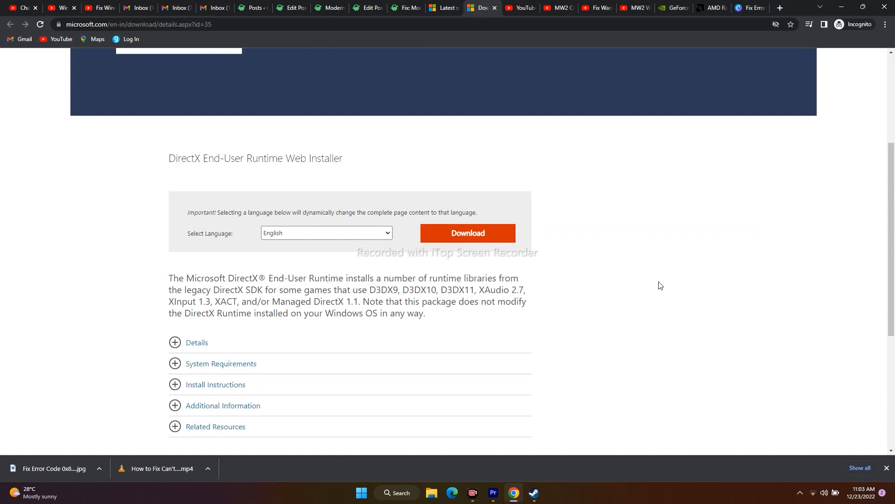
{"action": "scroll", "coordinate": [657, 290], "scroll_direction": "up", "scroll_amount": 2}
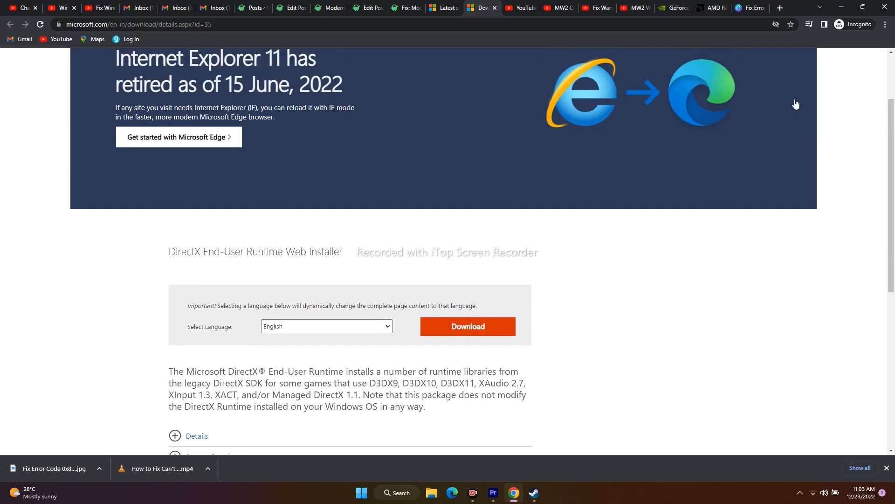
{"action": "left_click", "coordinate": [840, 8]}
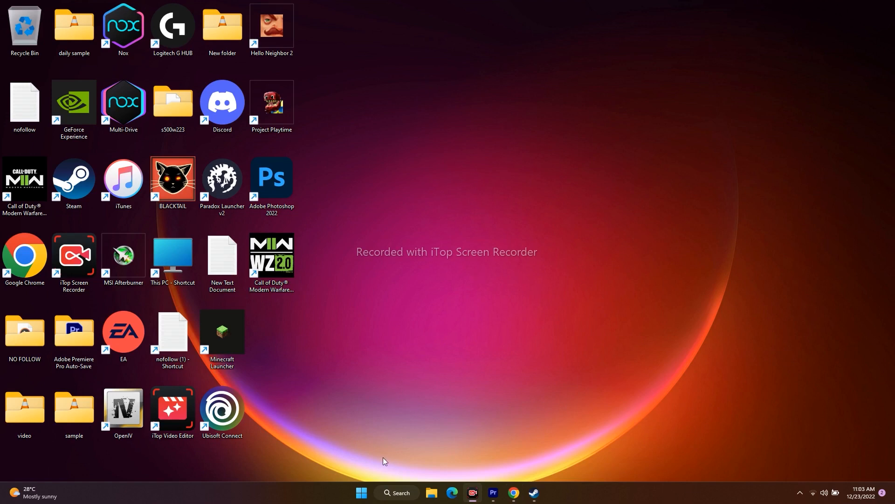
- Open Task Manager, maximize it, and look through the running apps and background processes
{"action": "right_click", "coordinate": [361, 492]}
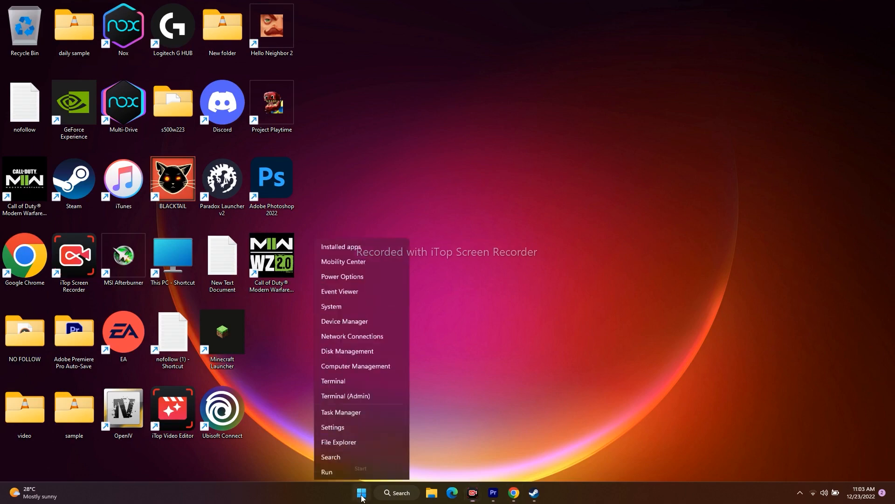
{"action": "left_click", "coordinate": [363, 384]}
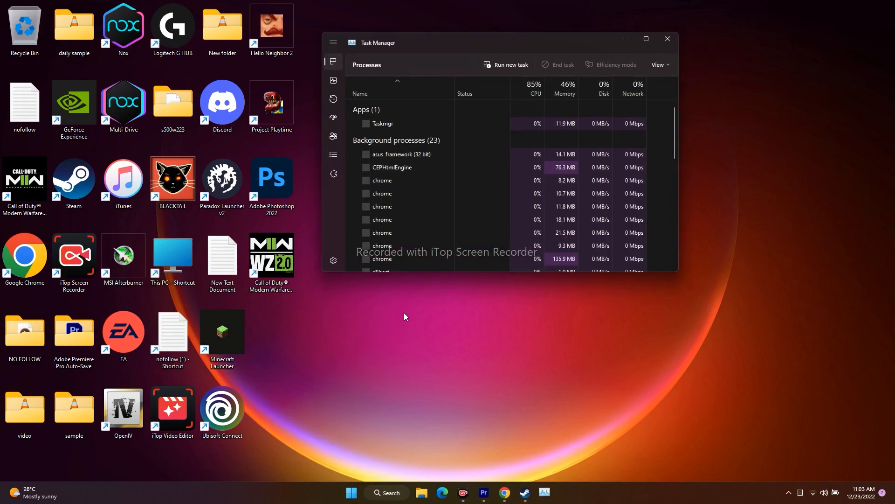
{"action": "left_click", "coordinate": [647, 39]}
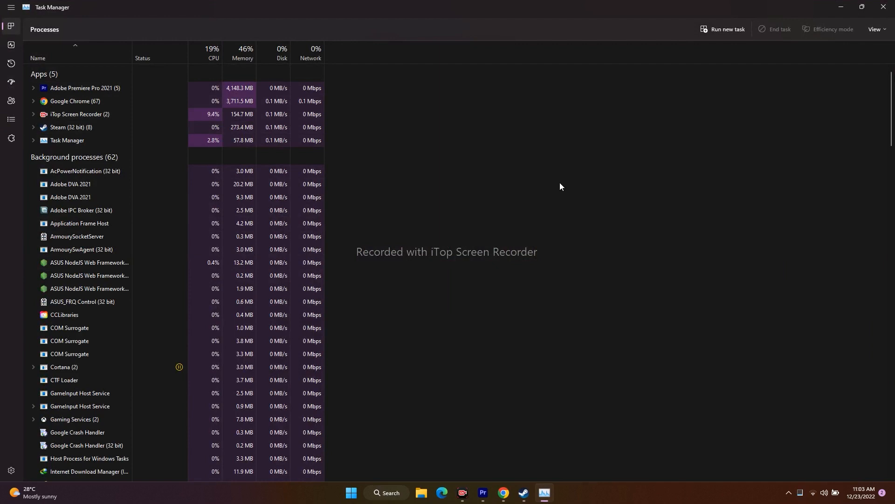
{"action": "scroll", "coordinate": [537, 185], "scroll_direction": "down", "scroll_amount": 1}
{"action": "scroll", "coordinate": [102, 177], "scroll_direction": "down", "scroll_amount": 2}
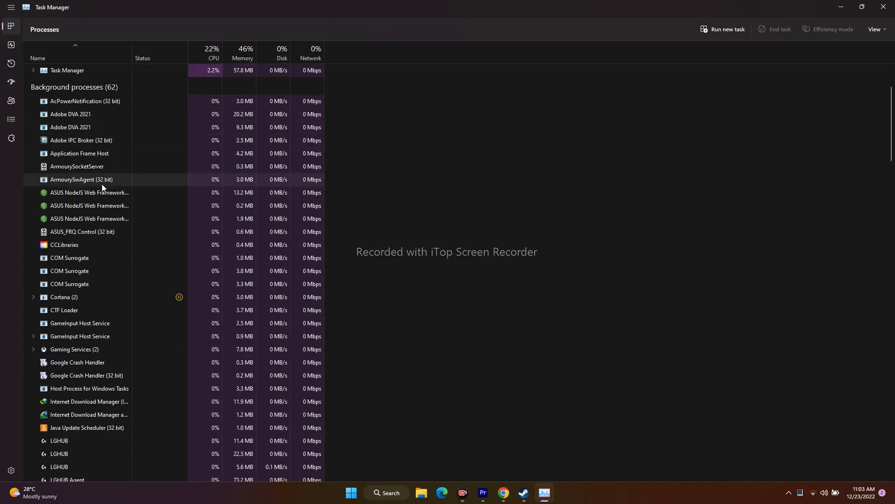
{"action": "scroll", "coordinate": [100, 230], "scroll_direction": "up", "scroll_amount": 2}
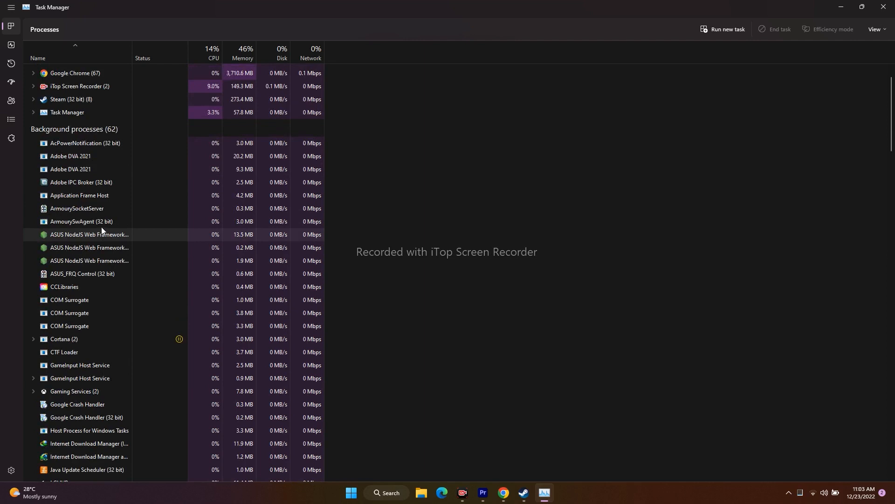
{"action": "scroll", "coordinate": [141, 202], "scroll_direction": "down", "scroll_amount": 1}
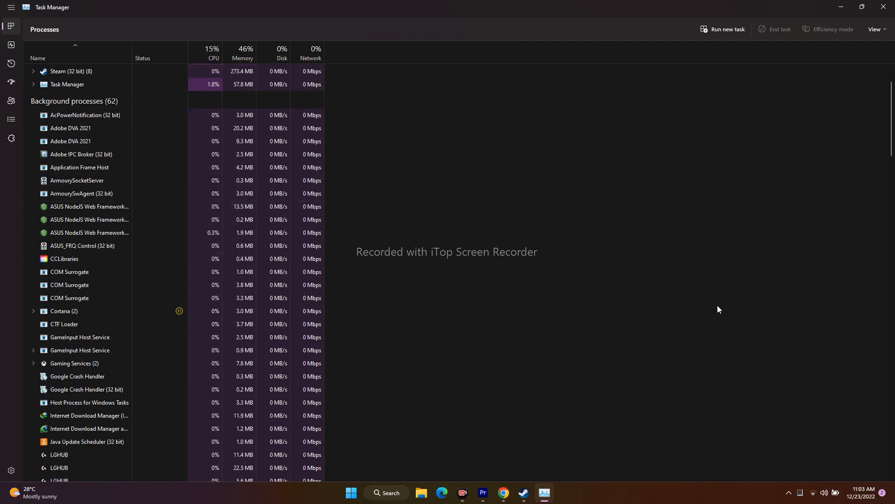
- End the AcPowerNotification (32 bit) task among the background processes
{"action": "scroll", "coordinate": [530, 334], "scroll_direction": "up", "scroll_amount": 1}
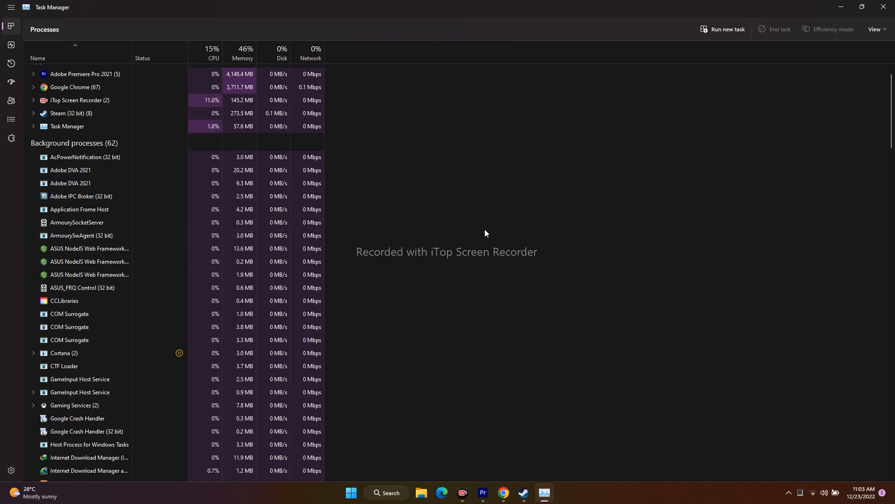
{"action": "right_click", "coordinate": [102, 160]}
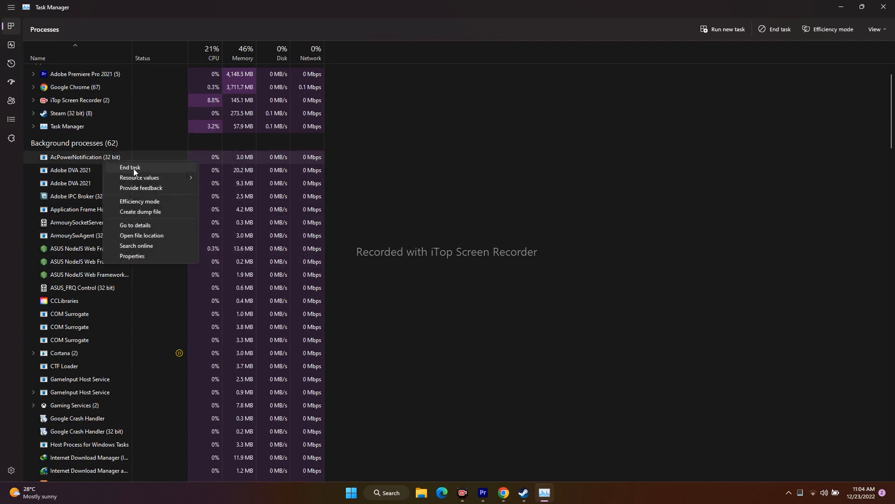
{"action": "left_click", "coordinate": [478, 246]}
{"action": "scroll", "coordinate": [584, 351], "scroll_direction": "up", "scroll_amount": 1}
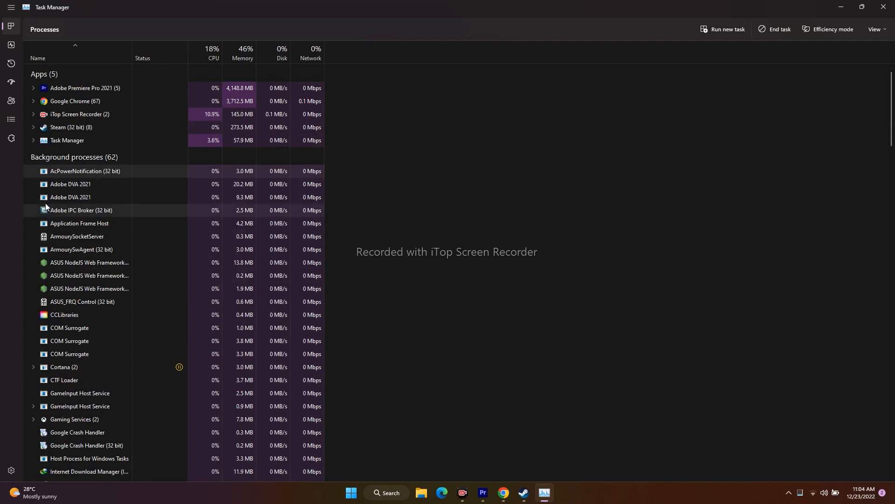
{"action": "right_click", "coordinate": [97, 176]}
{"action": "left_click", "coordinate": [96, 179]}
{"action": "right_click", "coordinate": [97, 175]}
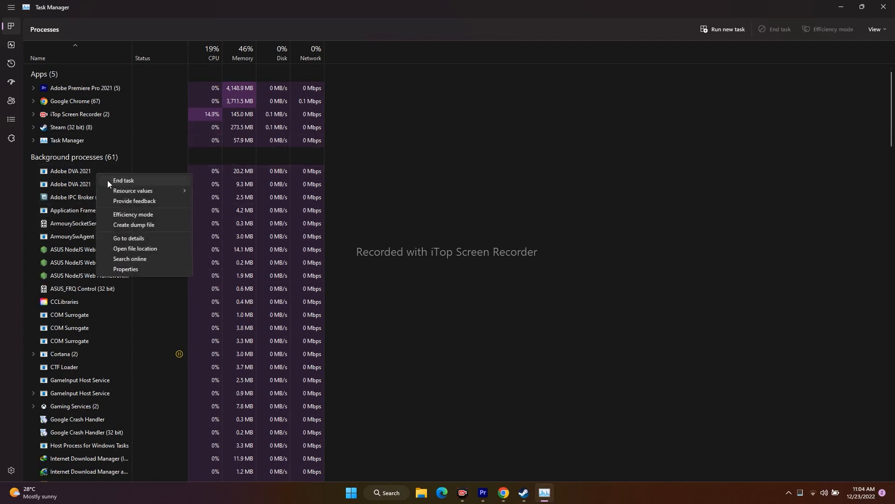
{"action": "left_click", "coordinate": [107, 180]}
- Look through the rest of the background processes for other unneeded tasks
{"action": "scroll", "coordinate": [120, 242], "scroll_direction": "down", "scroll_amount": 3}
{"action": "scroll", "coordinate": [120, 239], "scroll_direction": "down", "scroll_amount": 7}
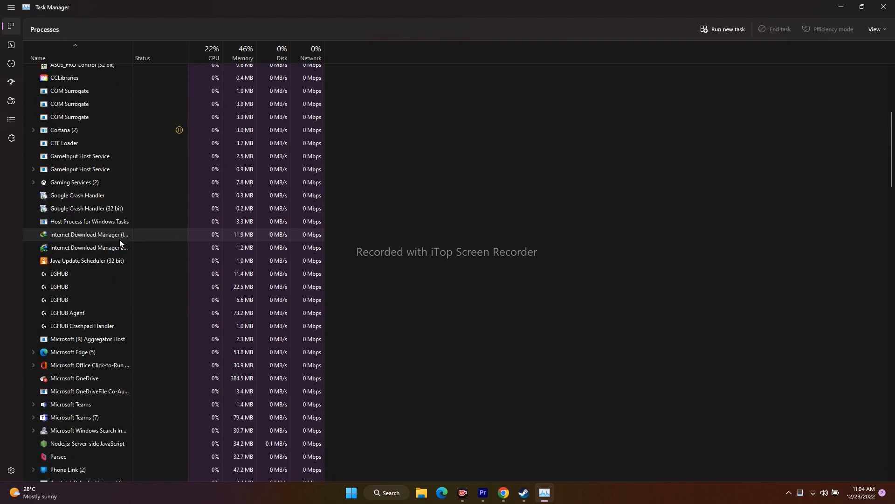
{"action": "scroll", "coordinate": [120, 240], "scroll_direction": "down", "scroll_amount": 4}
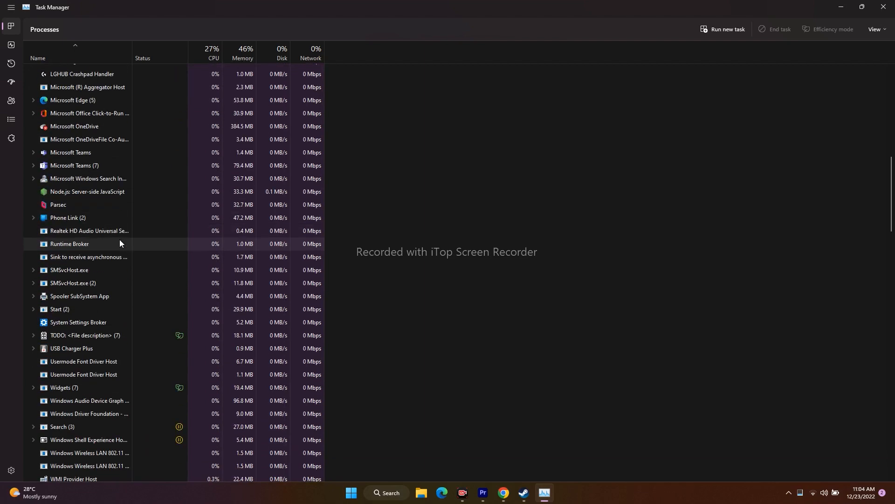
{"action": "scroll", "coordinate": [119, 240], "scroll_direction": "up", "scroll_amount": 4}
{"action": "scroll", "coordinate": [119, 240], "scroll_direction": "up", "scroll_amount": 10}
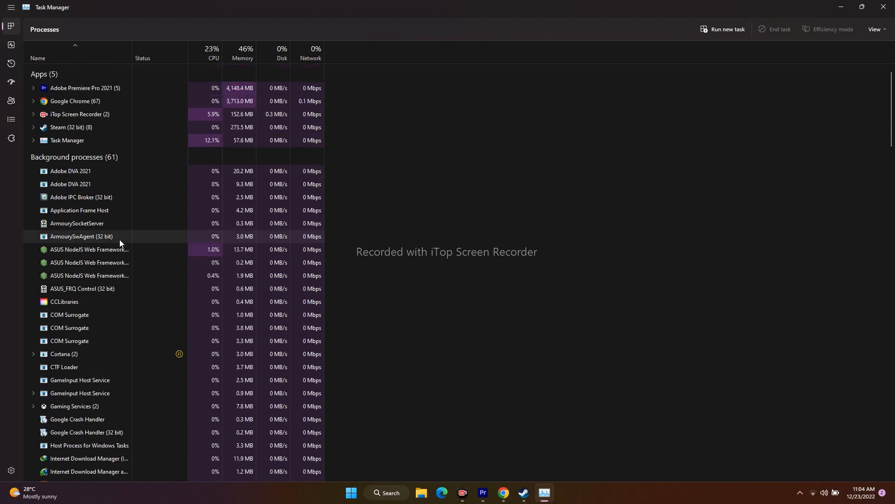
- Close Task Manager and switch to the Call of Duty: Modern Warfare II library page in Steam
{"action": "left_click", "coordinate": [886, 14]}
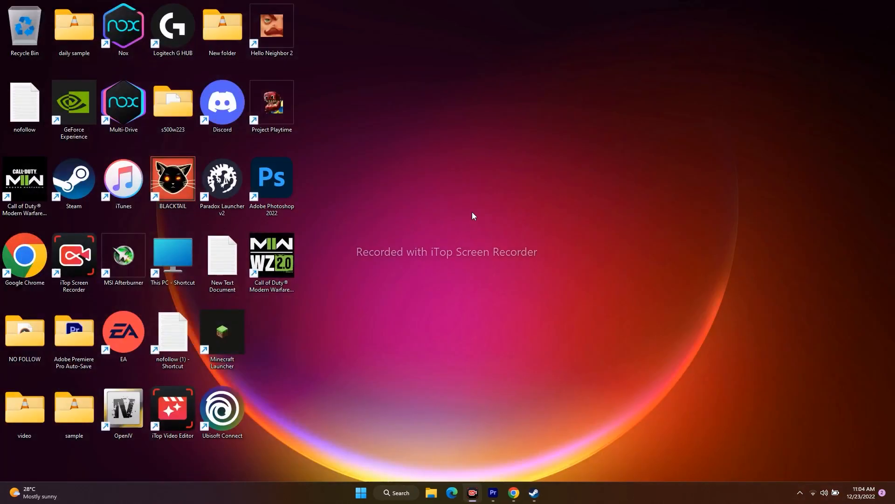
{"action": "left_click", "coordinate": [533, 492]}
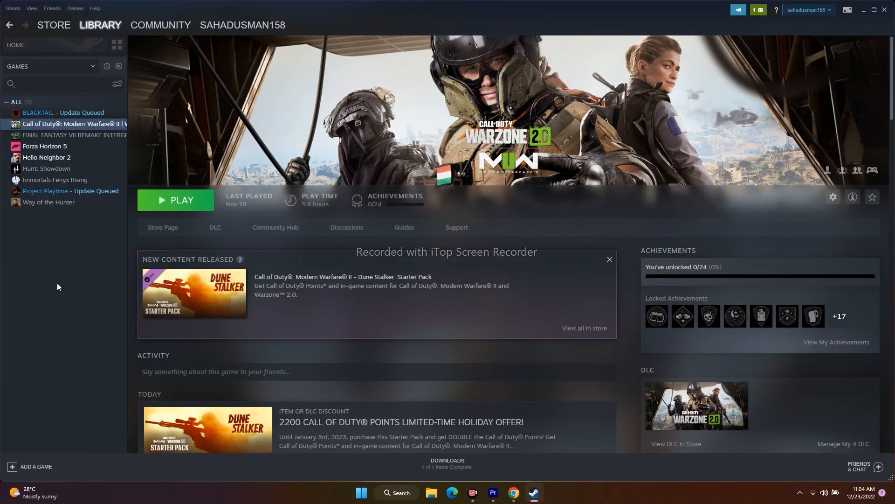